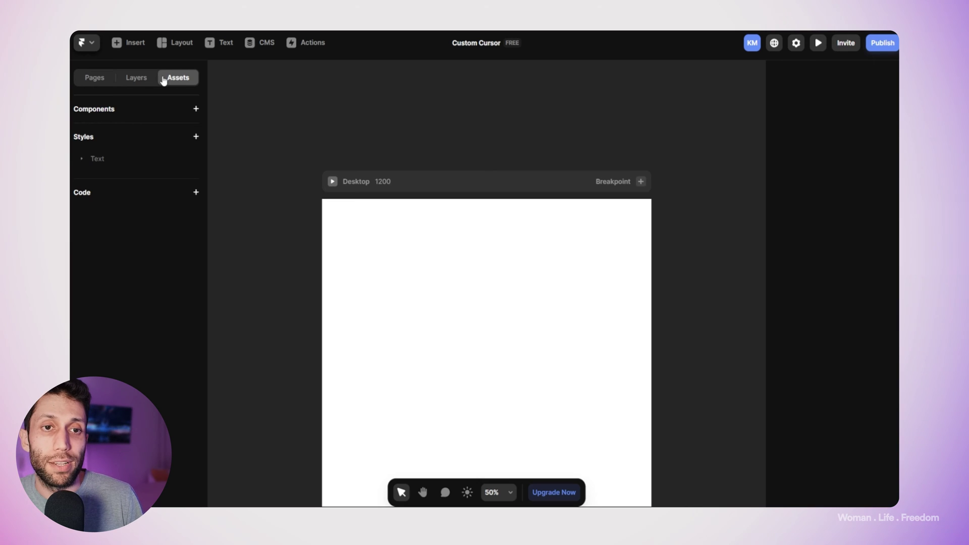
- Insert a Slideshow component into the project
{"action": "left_click", "coordinate": [134, 47]}
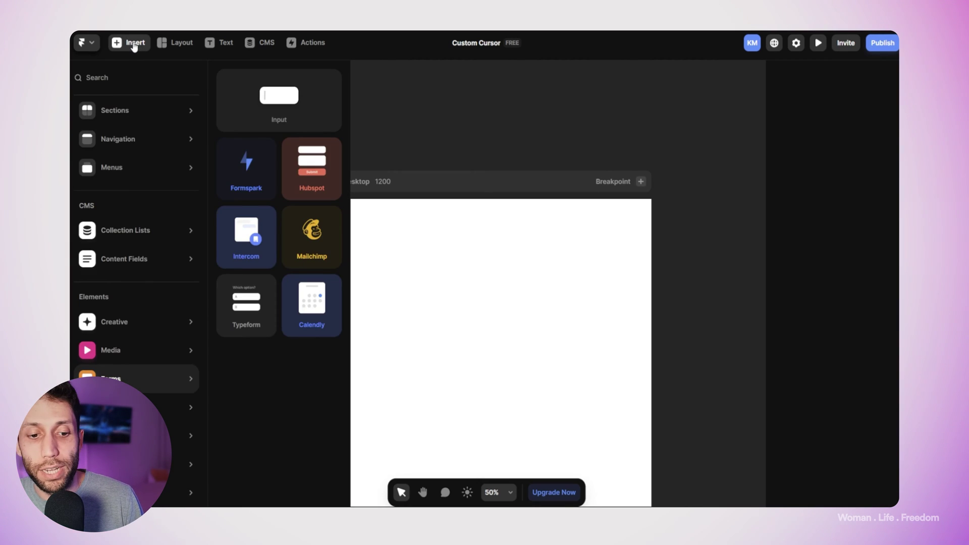
{"action": "mouse_move", "coordinate": [152, 435]}
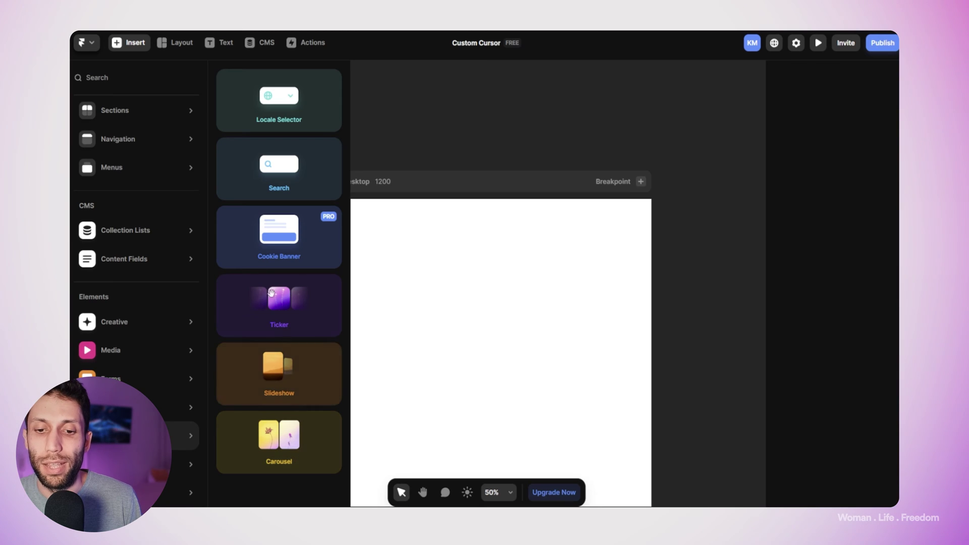
{"action": "left_click", "coordinate": [295, 372]}
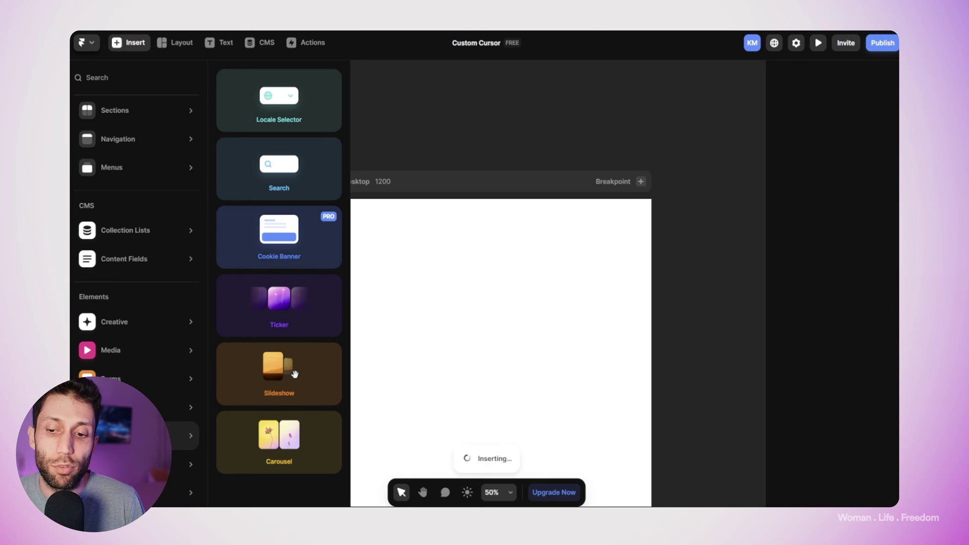
- Move the inserted slideshow into the Desktop page, centred near its upper edge
{"action": "scroll", "coordinate": [549, 376], "scroll_direction": "right", "scroll_amount": 5}
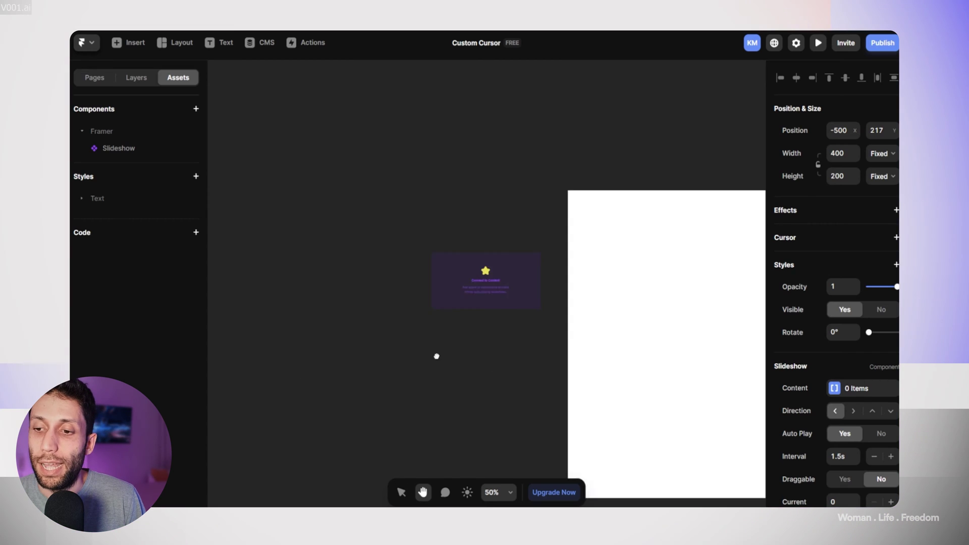
{"action": "left_click_drag", "start_coordinate": [329, 268], "coordinate": [580, 245]}
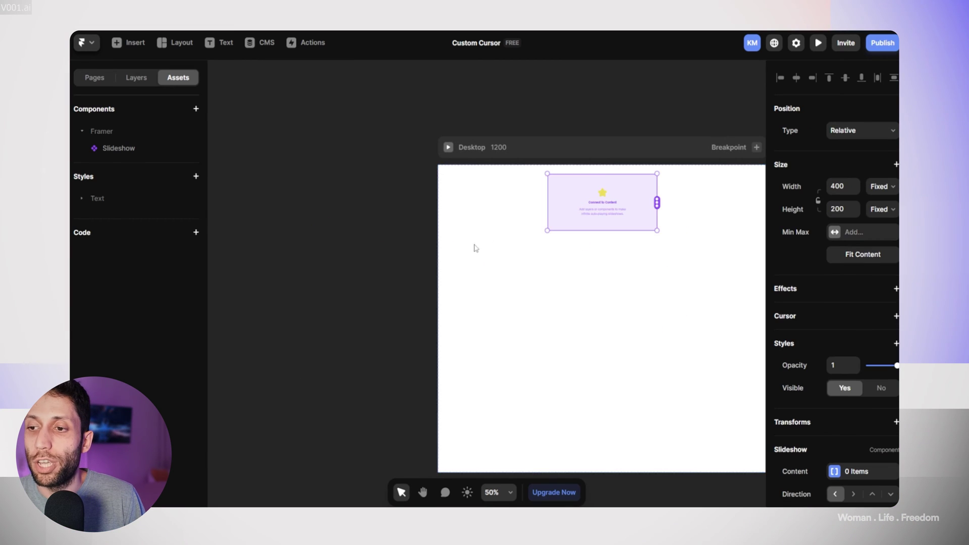
{"action": "scroll", "coordinate": [287, 264], "scroll_direction": "right", "scroll_amount": 5}
{"action": "key", "text": "Escape"}
{"action": "scroll", "coordinate": [525, 232], "scroll_direction": "down", "scroll_amount": 2}
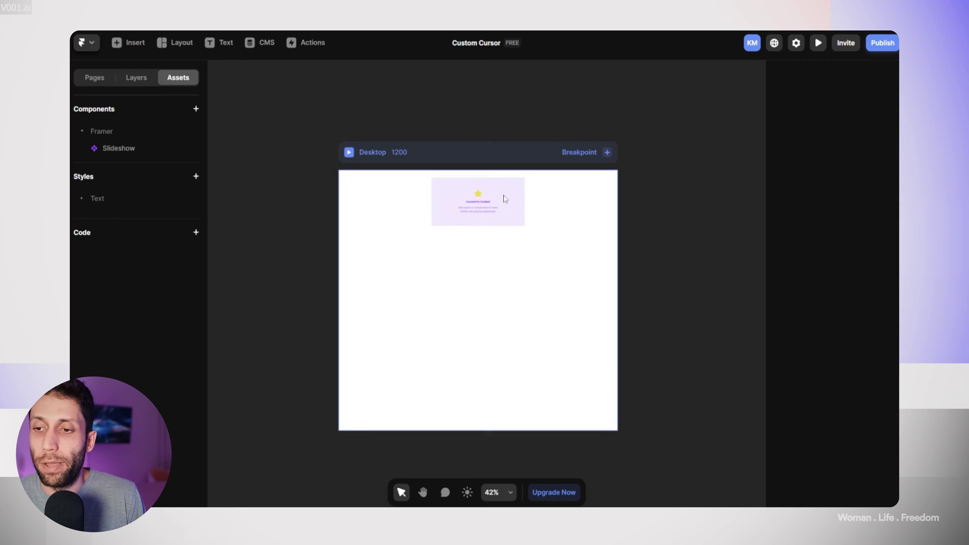
{"action": "scroll", "coordinate": [503, 197], "scroll_direction": "up", "scroll_amount": 3}
{"action": "scroll", "coordinate": [460, 183], "scroll_direction": "up", "scroll_amount": 2}
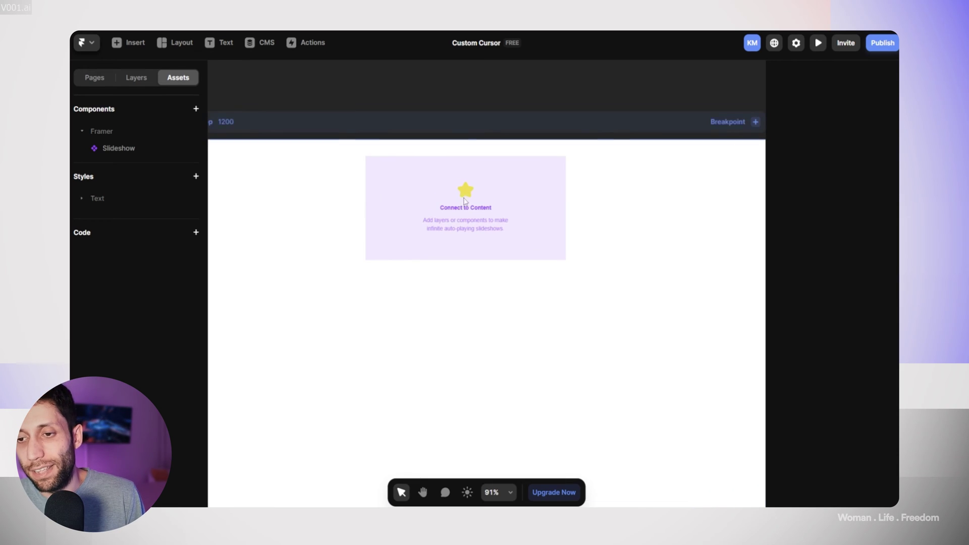
{"action": "scroll", "coordinate": [454, 217], "scroll_direction": "up", "scroll_amount": 2}
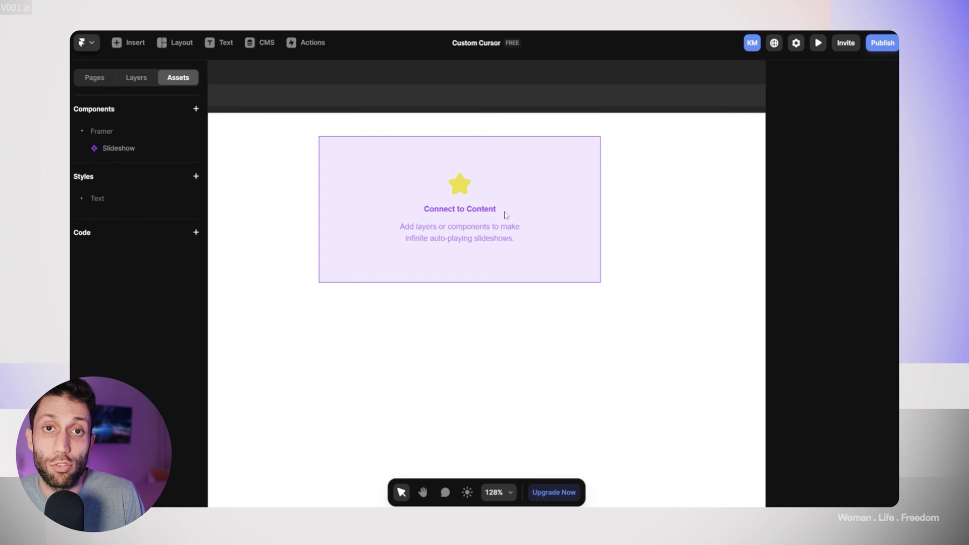
- Draw a frame about 700 by 562 on the empty canvas beside the Desktop page
{"action": "scroll", "coordinate": [505, 212], "scroll_direction": "down", "scroll_amount": 10}
{"action": "left_click_drag", "start_coordinate": [510, 130], "coordinate": [328, 117]}
{"action": "left_click", "coordinate": [197, 44]}
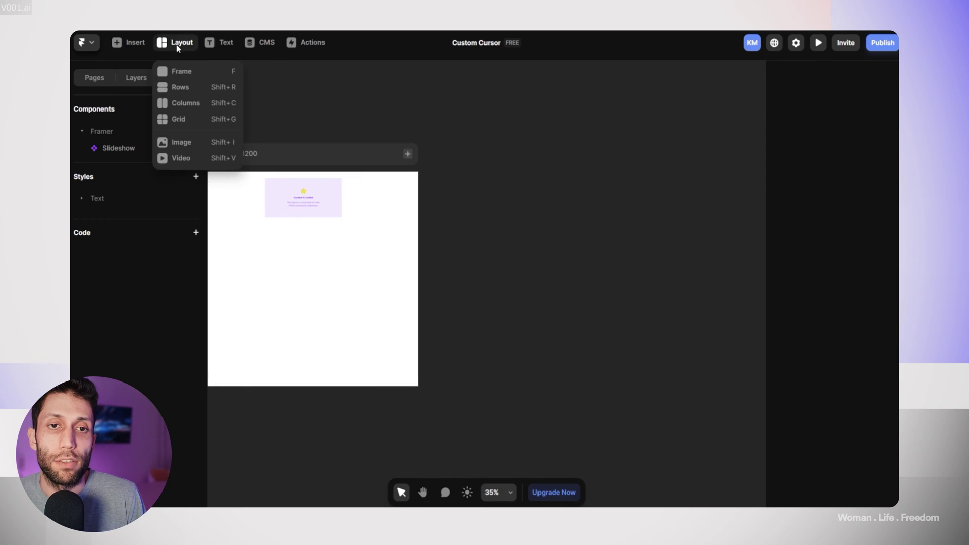
{"action": "left_click", "coordinate": [181, 71]}
{"action": "left_click_drag", "start_coordinate": [441, 147], "coordinate": [575, 257]}
- Fill the new frame with the Unsplash photo of the group of people in the desert
{"action": "scroll", "coordinate": [811, 360], "scroll_direction": "down", "scroll_amount": 3}
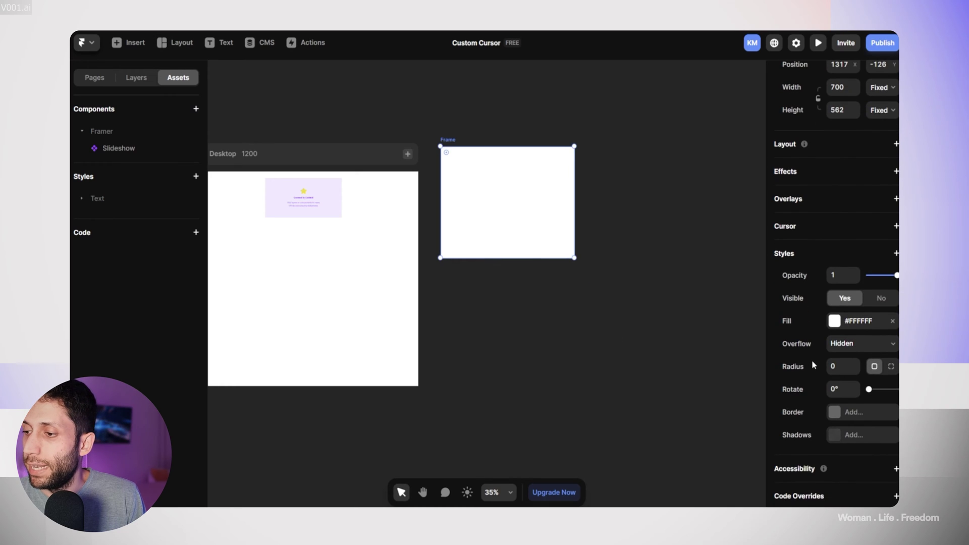
{"action": "left_click", "coordinate": [835, 321]}
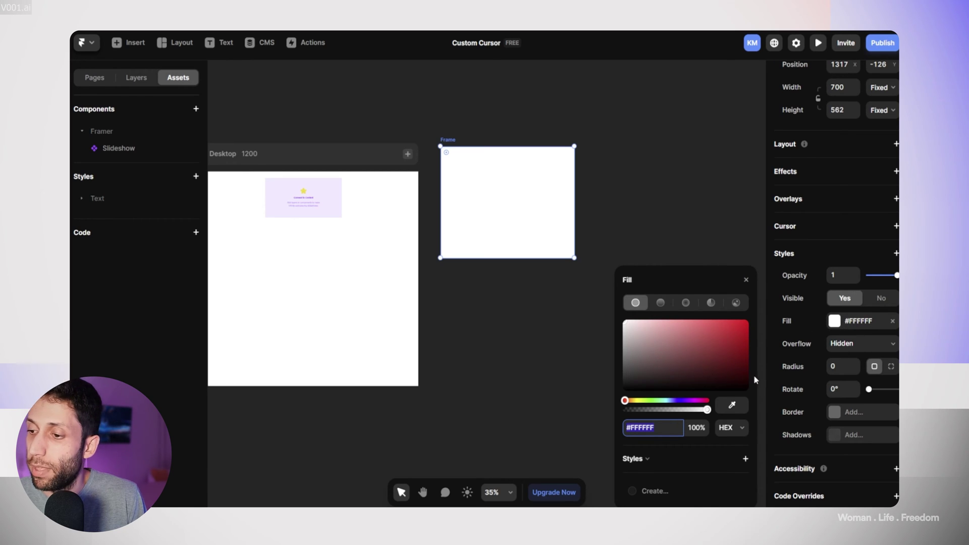
{"action": "left_click", "coordinate": [739, 305]}
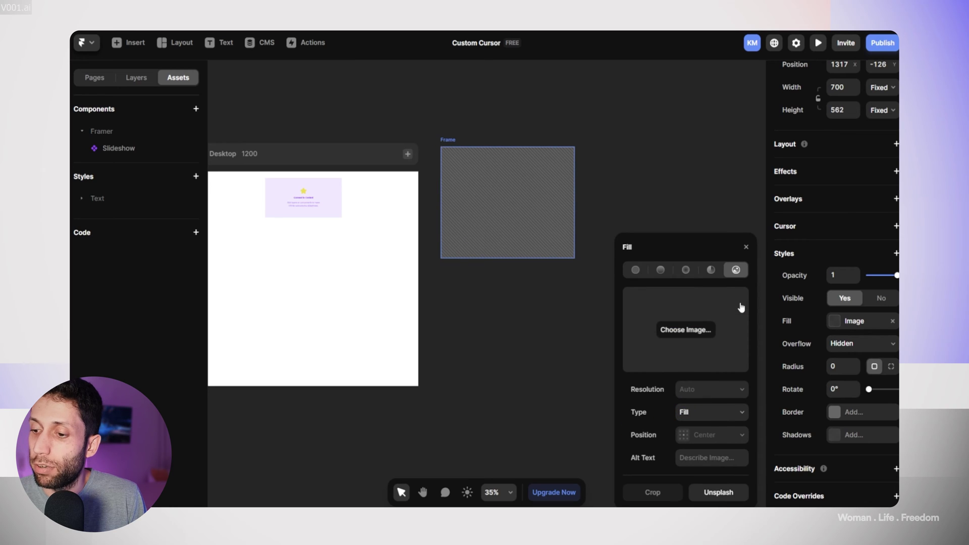
{"action": "left_click", "coordinate": [712, 492]}
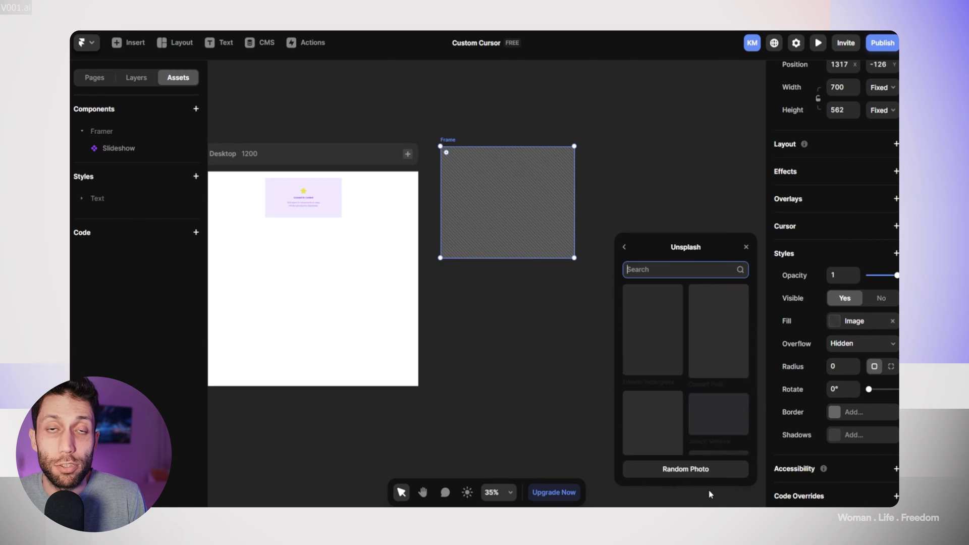
{"action": "scroll", "coordinate": [698, 391], "scroll_direction": "down", "scroll_amount": 2}
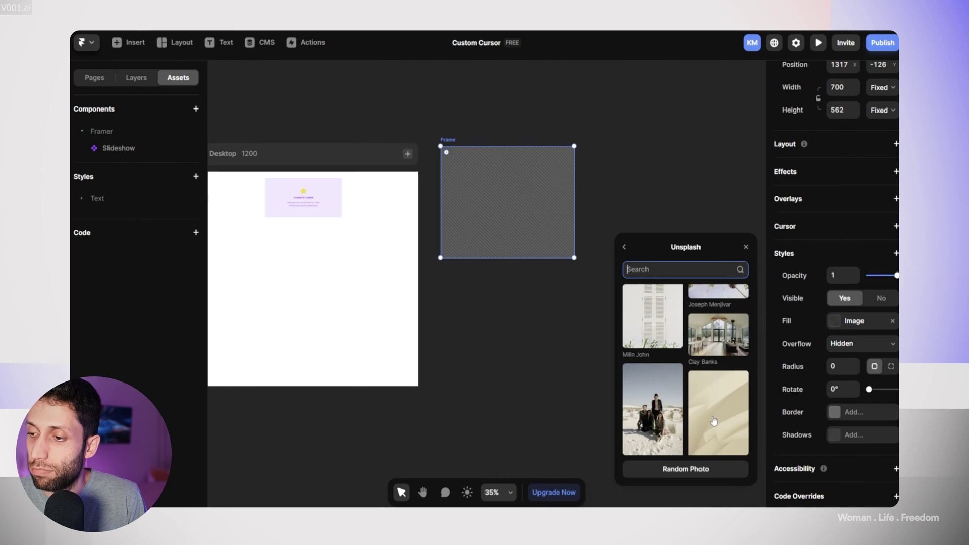
{"action": "left_click", "coordinate": [653, 409]}
{"action": "left_click", "coordinate": [515, 108]}
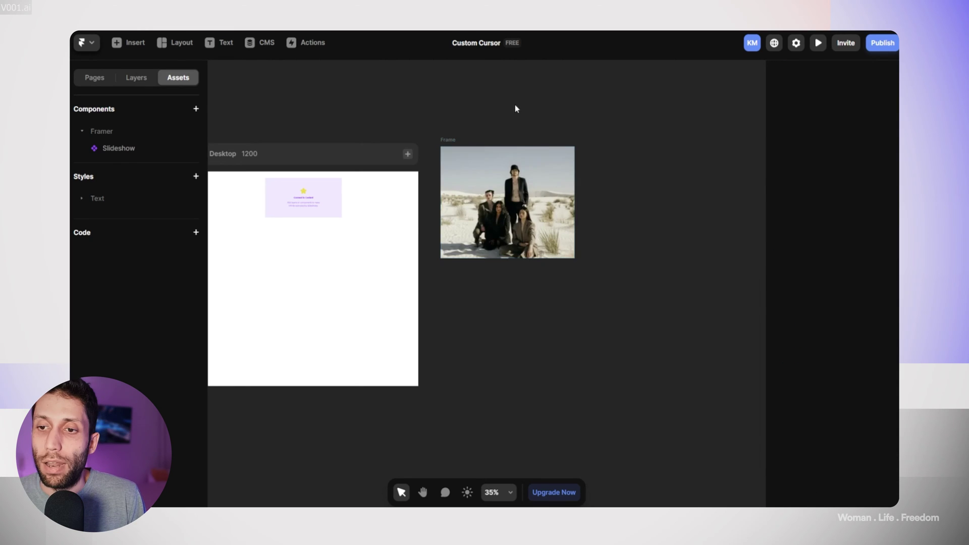
- Duplicate the desert photo frame and replace the copy's fill with an Unsplash photo of a woman in a gold shirt
{"action": "left_click", "coordinate": [456, 141]}
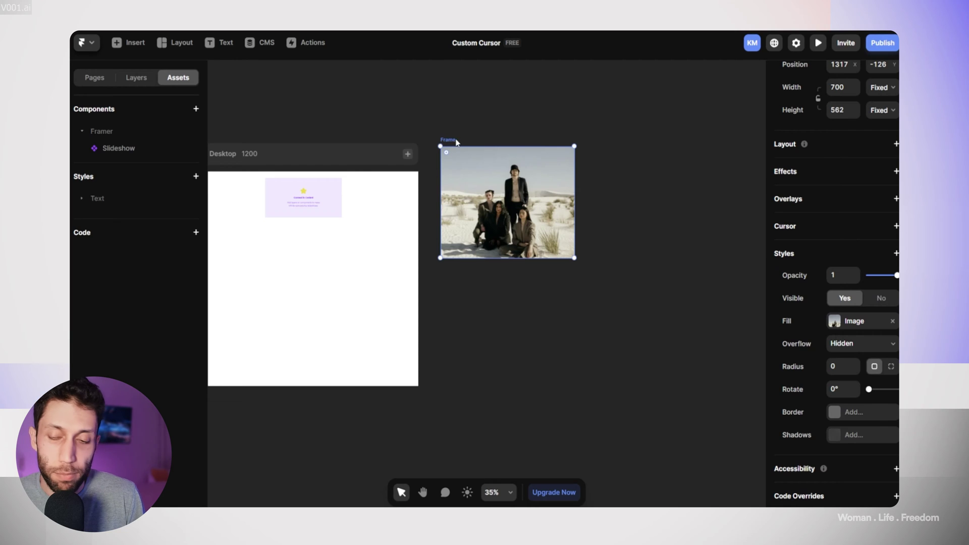
{"action": "key", "text": "ctrl+d"}
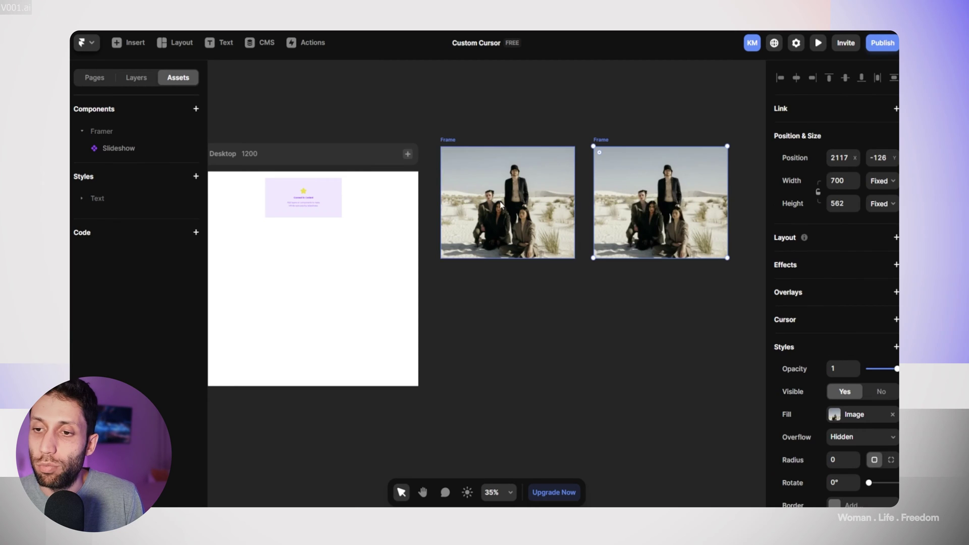
{"action": "left_click", "coordinate": [845, 419]}
{"action": "left_click", "coordinate": [716, 493]}
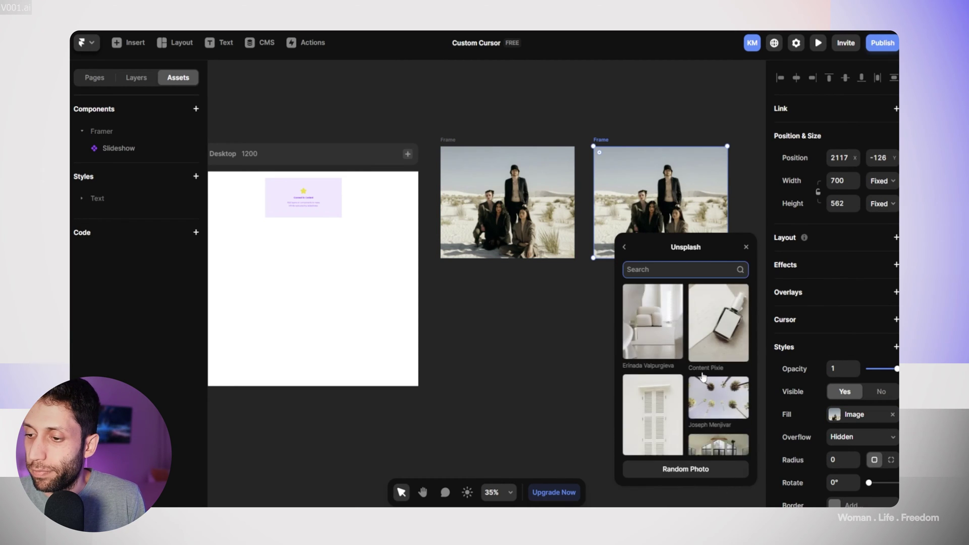
{"action": "left_click", "coordinate": [685, 468]}
{"action": "left_click", "coordinate": [634, 314]}
- Duplicate the second photo frame and replace the copy's fill with an Unsplash photo of a woman in a purple suit
{"action": "scroll", "coordinate": [634, 314], "scroll_direction": "right", "scroll_amount": 3}
{"action": "left_click", "coordinate": [524, 253]}
{"action": "key", "text": "ctrl+d"}
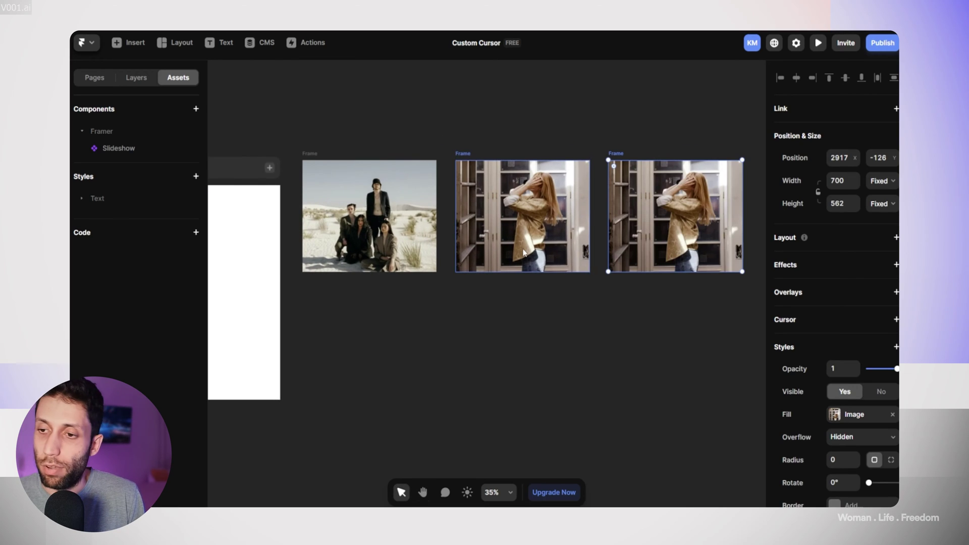
{"action": "left_click", "coordinate": [839, 416]}
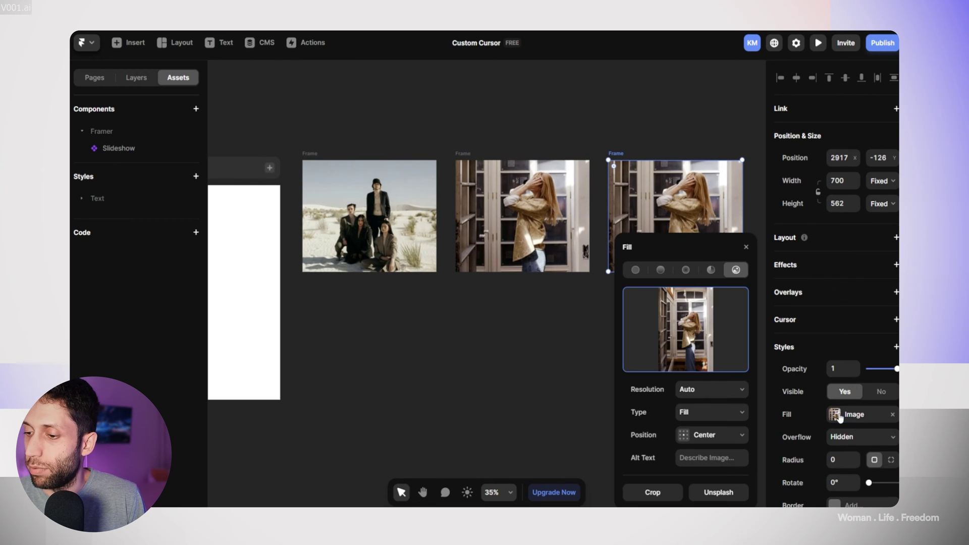
{"action": "left_click", "coordinate": [712, 493]}
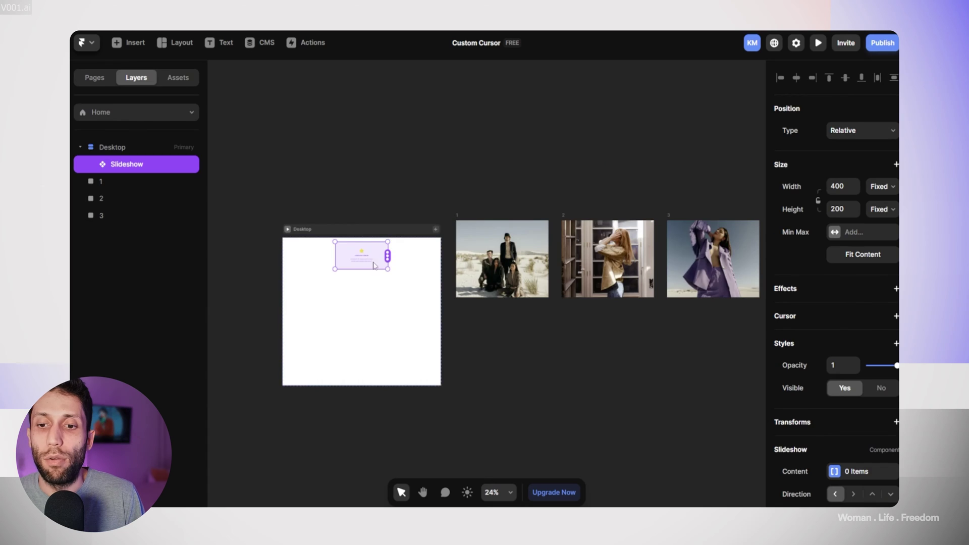
- Connect the slideshow to frame 1 as content and enlarge the slideshow to about 1090 by 626
{"action": "scroll", "coordinate": [374, 266], "scroll_direction": "up", "scroll_amount": 3}
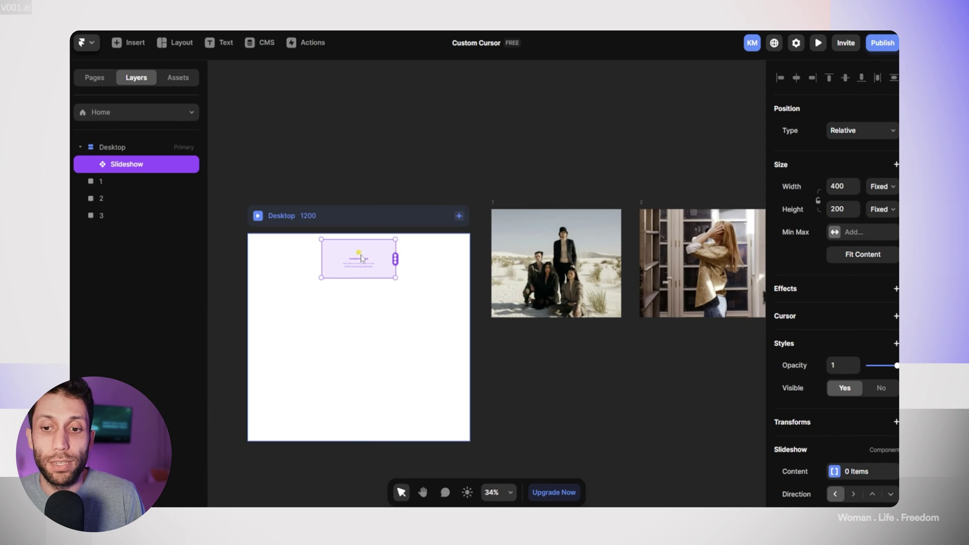
{"action": "scroll", "coordinate": [362, 262], "scroll_direction": "up", "scroll_amount": 2}
{"action": "left_click_drag", "start_coordinate": [401, 262], "coordinate": [525, 260]}
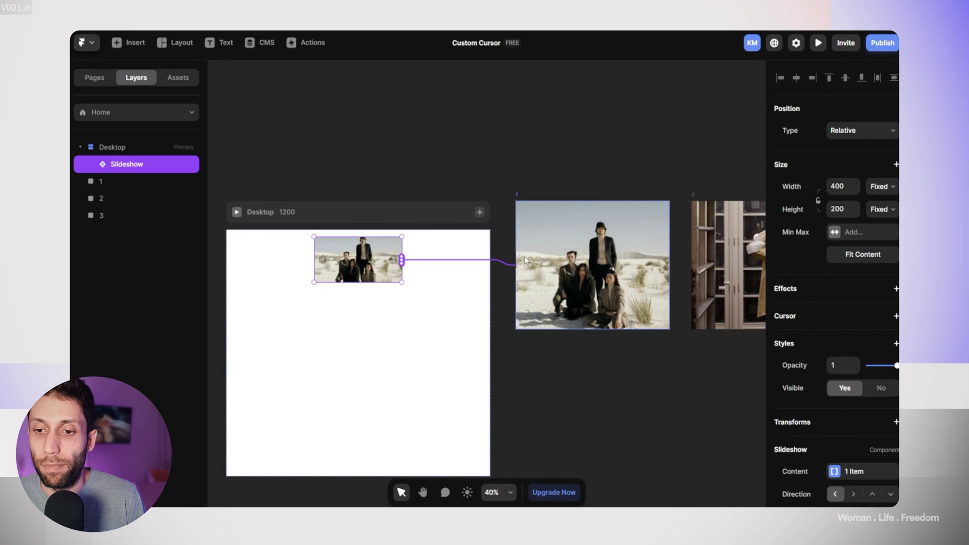
{"action": "left_click_drag", "start_coordinate": [402, 282], "coordinate": [476, 329]}
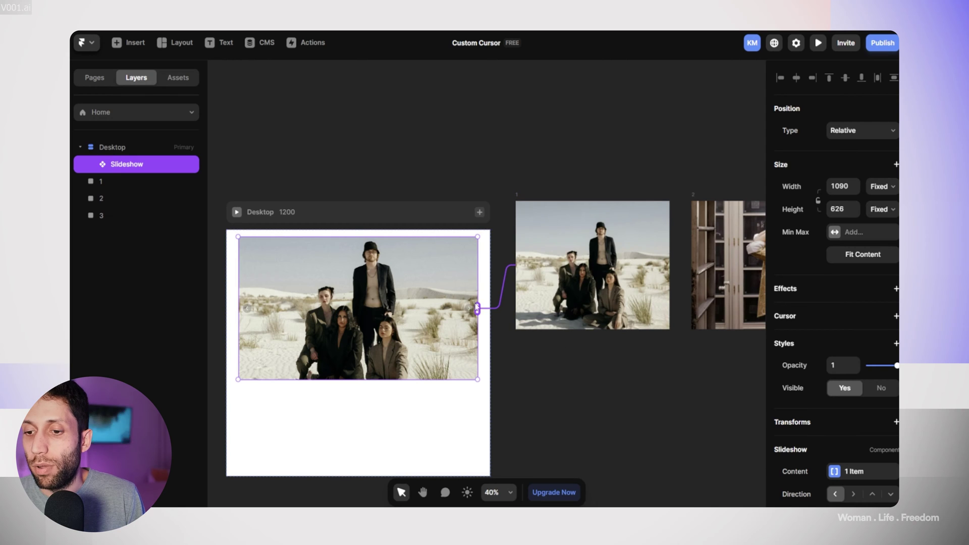
- Connect the slideshow to frames 2 and 3 as its second and third content items
{"action": "left_click_drag", "start_coordinate": [477, 308], "coordinate": [728, 310]}
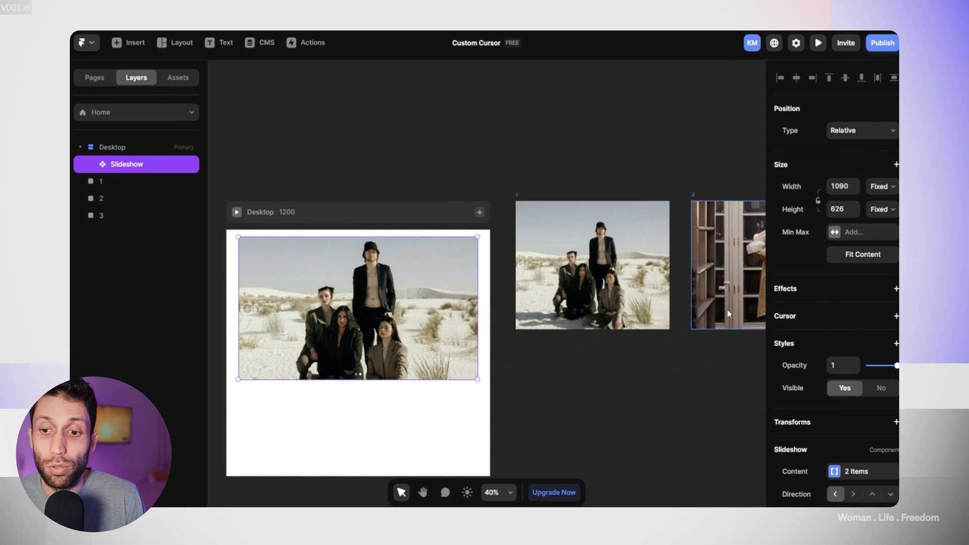
{"action": "key", "text": "space"}
{"action": "left_click_drag", "start_coordinate": [609, 372], "coordinate": [410, 371]}
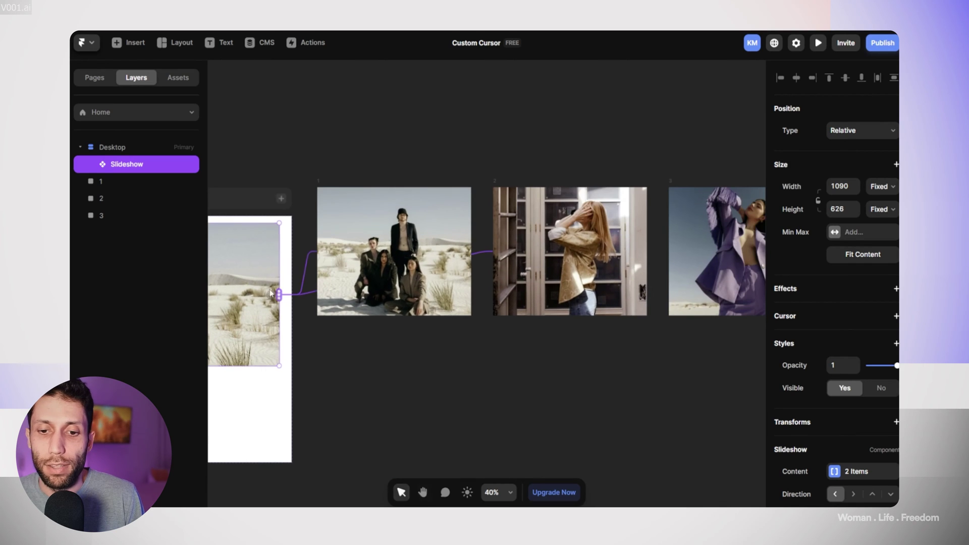
{"action": "left_click_drag", "start_coordinate": [280, 294], "coordinate": [682, 292]}
{"action": "left_click", "coordinate": [620, 364]}
{"action": "scroll", "coordinate": [620, 363], "scroll_direction": "down", "scroll_amount": 2}
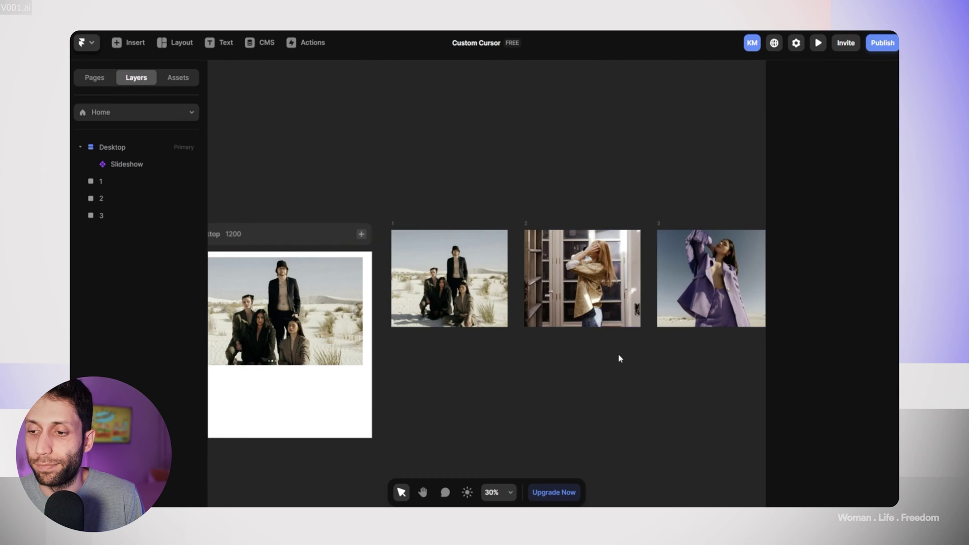
- Preview the Desktop page, advance through the slideshow's images several times, and return to the canvas
{"action": "scroll", "coordinate": [255, 151], "scroll_direction": "up", "scroll_amount": 2}
{"action": "left_click", "coordinate": [299, 151]}
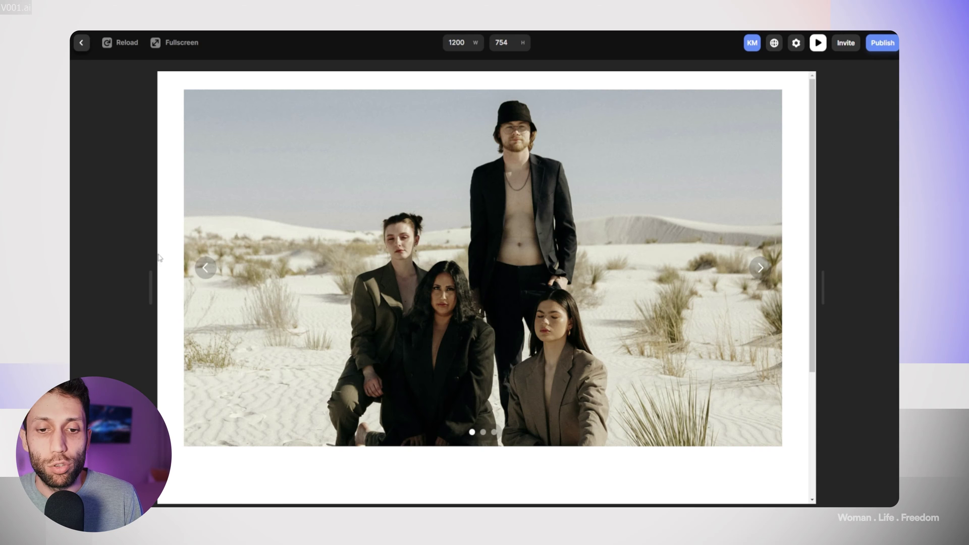
{"action": "left_click", "coordinate": [767, 273]}
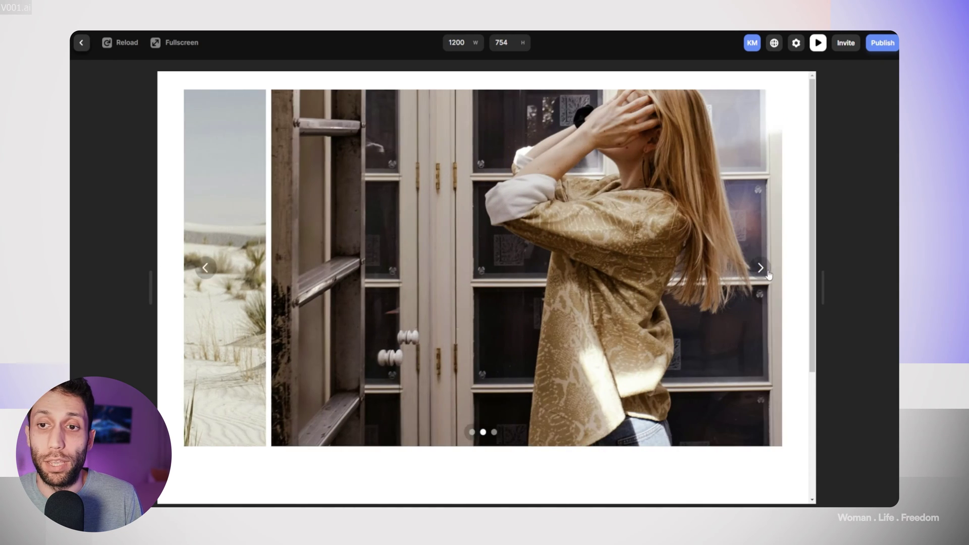
{"action": "left_click", "coordinate": [764, 274]}
{"action": "left_click", "coordinate": [762, 271]}
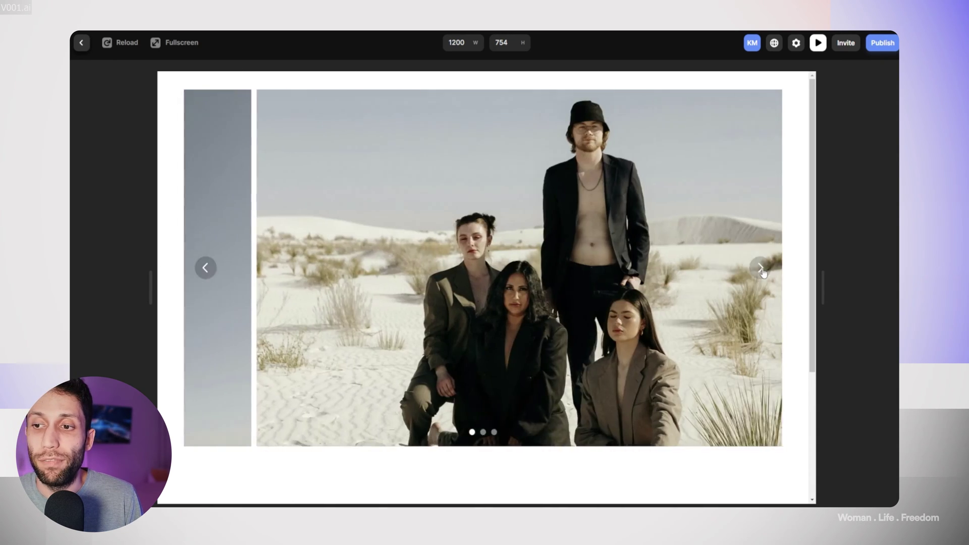
{"action": "left_click", "coordinate": [763, 271]}
{"action": "left_click", "coordinate": [762, 271]}
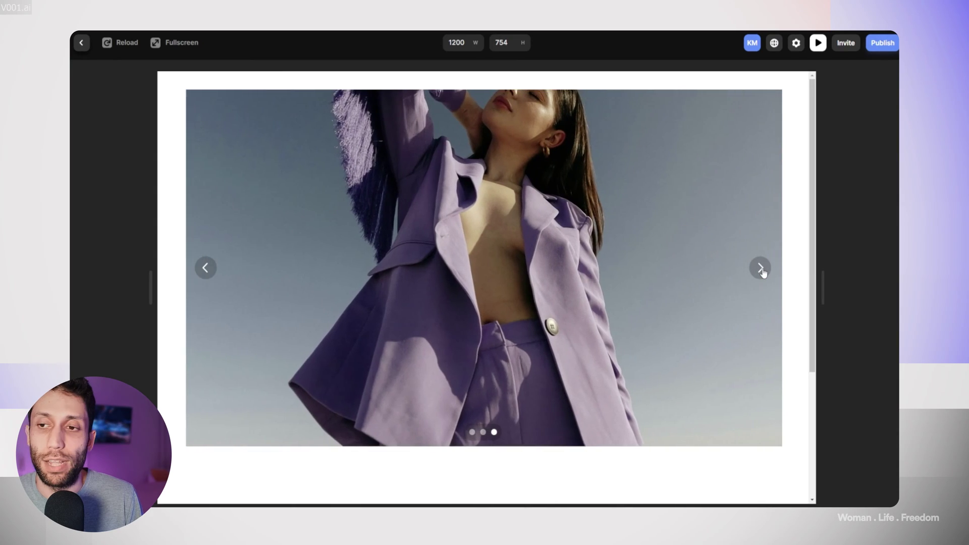
{"action": "left_click", "coordinate": [762, 271]}
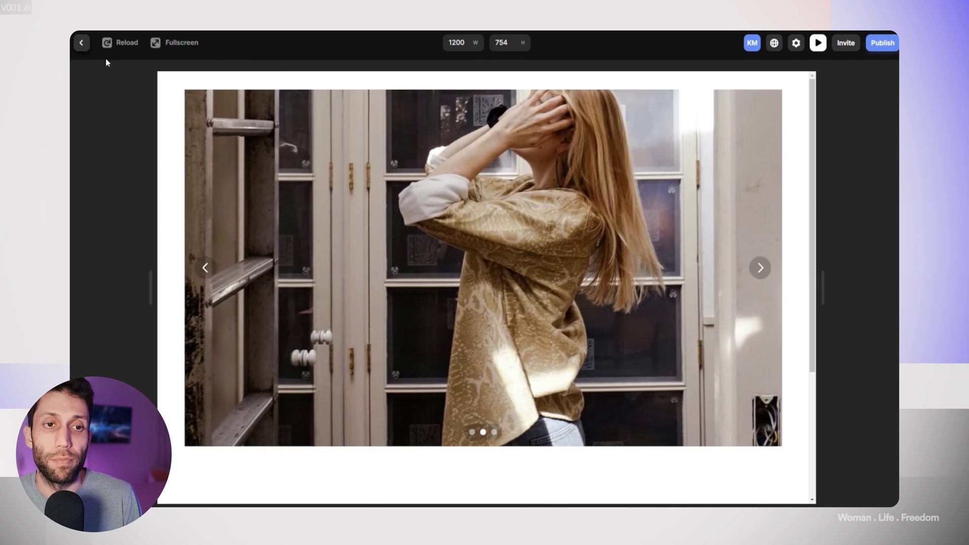
{"action": "left_click", "coordinate": [81, 43]}
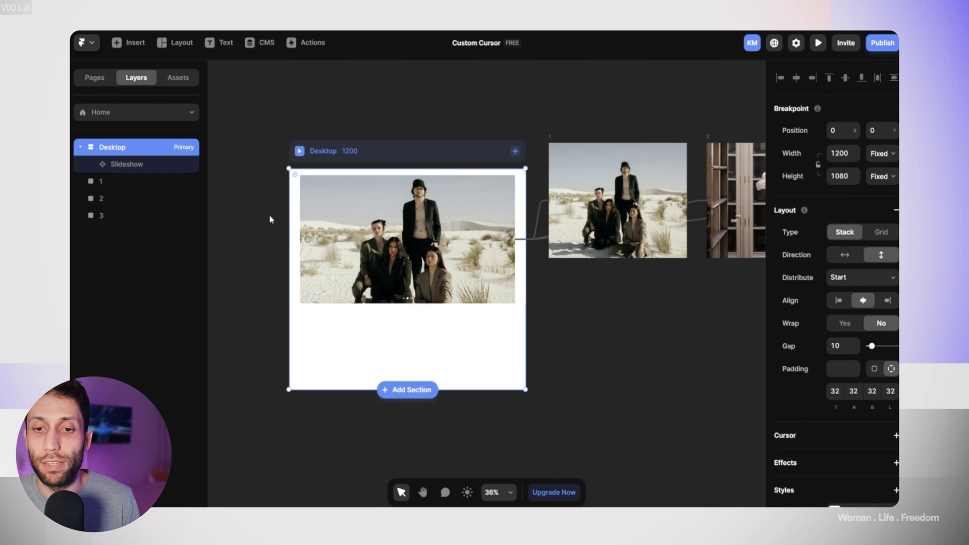
- Widen the slideshow on the Desktop page to about 1168
{"action": "left_click", "coordinate": [356, 238]}
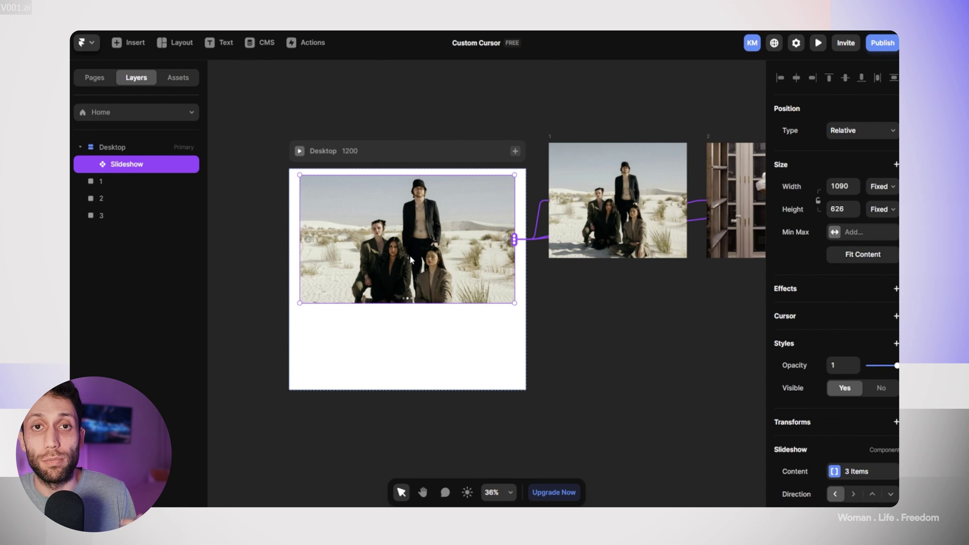
{"action": "scroll", "coordinate": [309, 236], "scroll_direction": "up", "scroll_amount": 3}
{"action": "left_click_drag", "start_coordinate": [294, 205], "coordinate": [282, 205]}
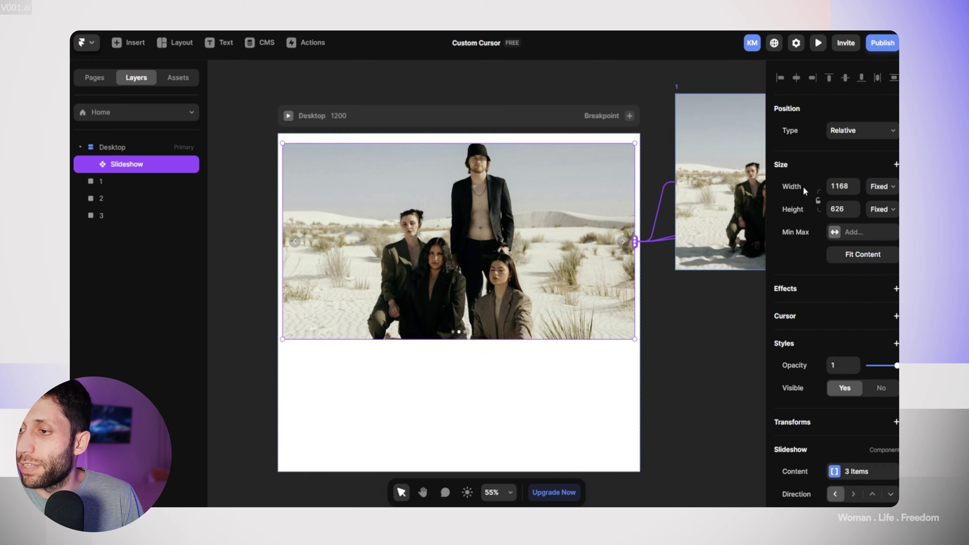
- Set the slideshow's width sizing to Fill so it spans the Desktop page's content area
{"action": "left_click", "coordinate": [889, 189]}
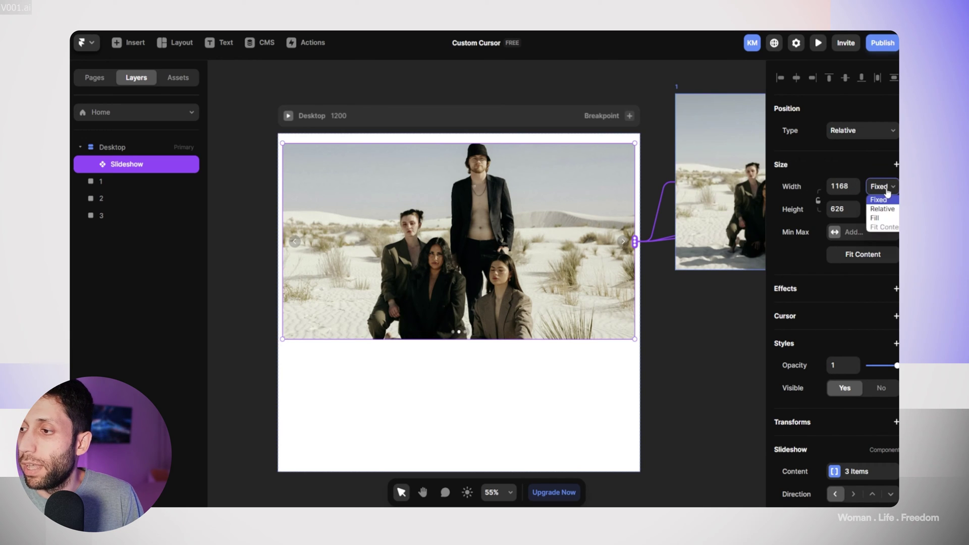
{"action": "left_click", "coordinate": [884, 220]}
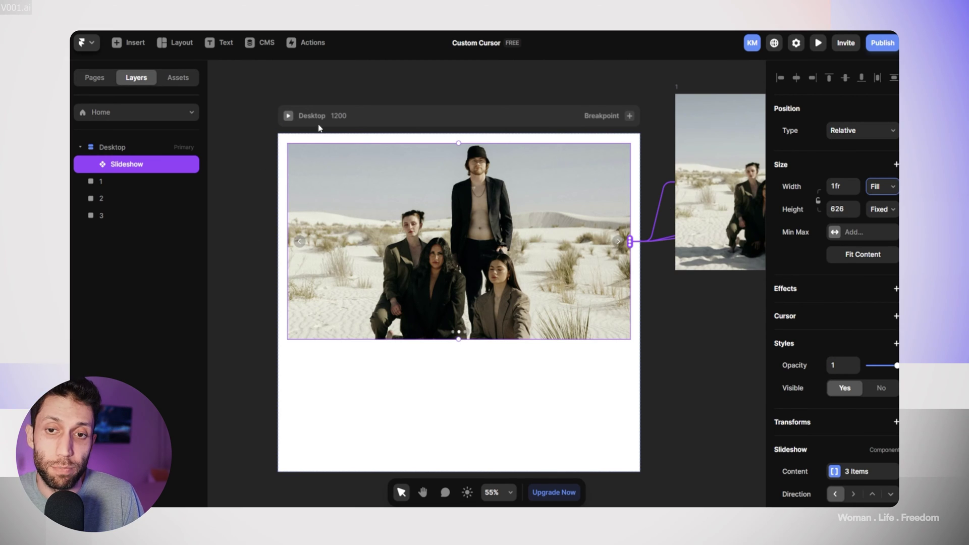
{"action": "left_click", "coordinate": [256, 186]}
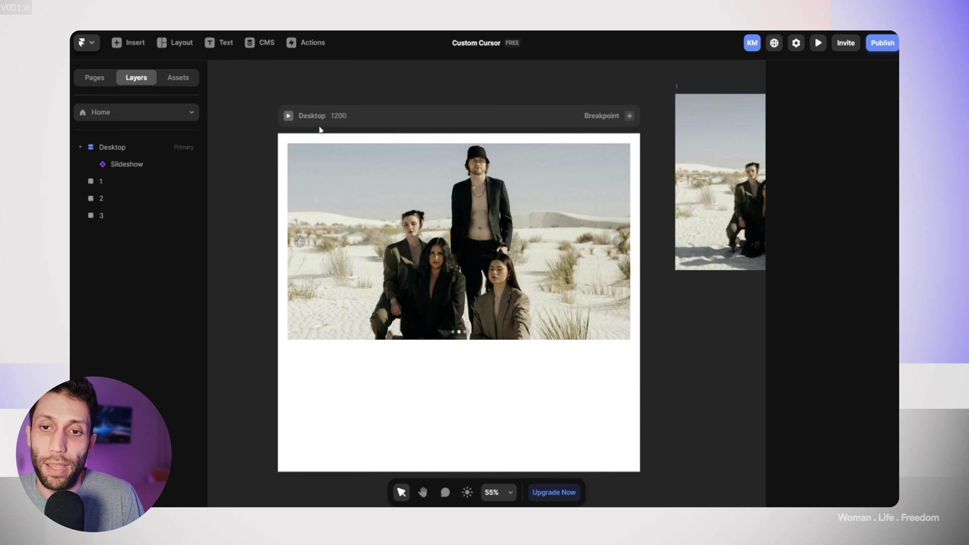
- Set the Desktop page's padding to 0 on all four sides
{"action": "left_click", "coordinate": [298, 119]}
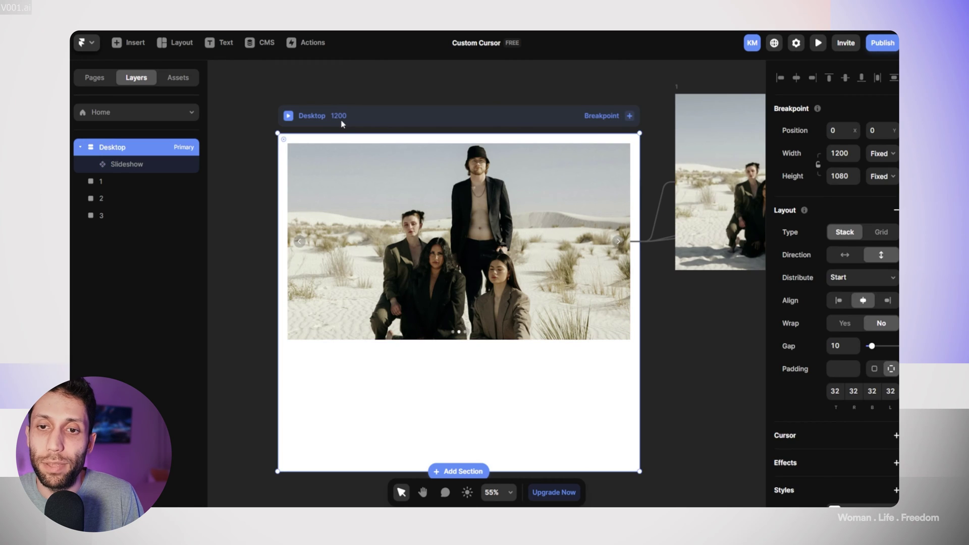
{"action": "left_click", "coordinate": [836, 391]}
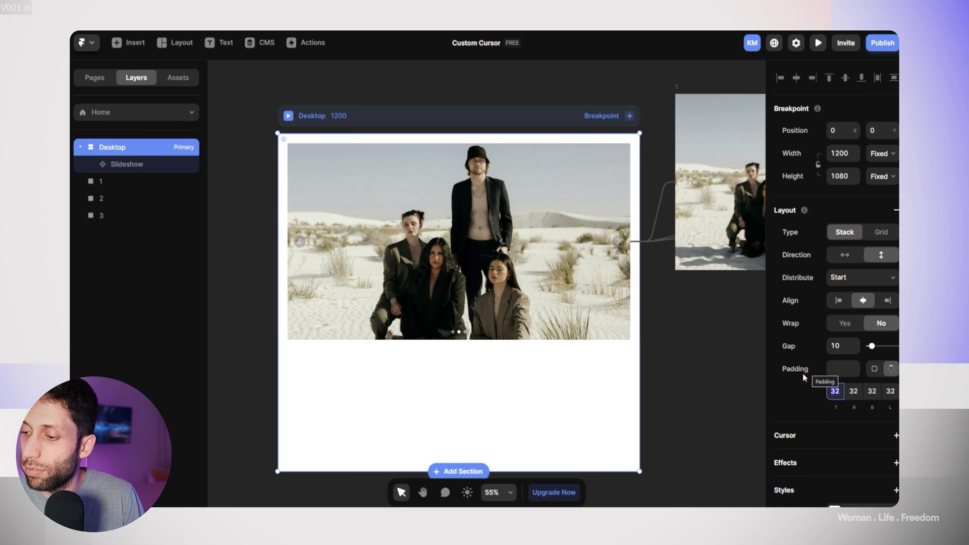
{"action": "type", "text": "0"}
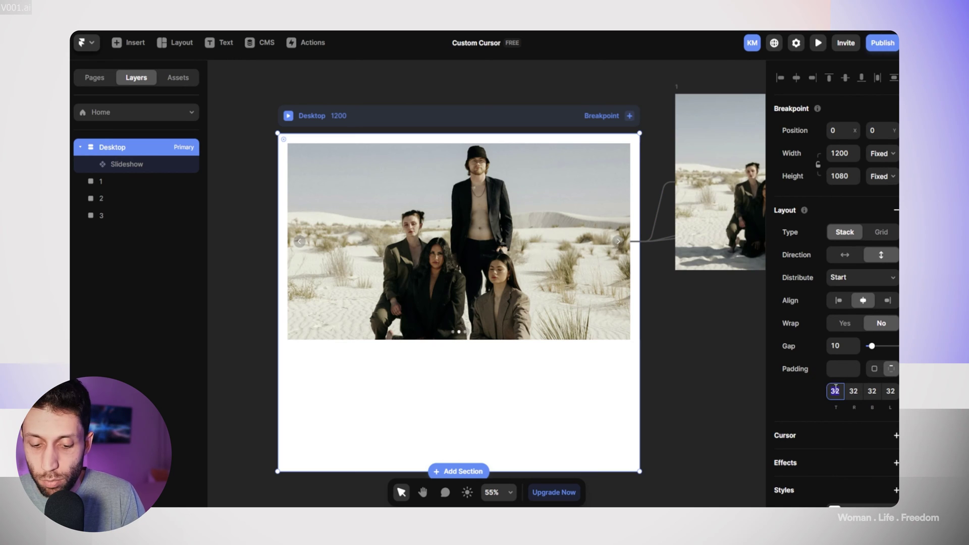
{"action": "left_click", "coordinate": [853, 390]}
{"action": "type", "text": "0"}
{"action": "left_click", "coordinate": [872, 391]}
{"action": "type", "text": "0"}
{"action": "left_click", "coordinate": [890, 391]}
{"action": "type", "text": "0"}
{"action": "left_click", "coordinate": [710, 347]}
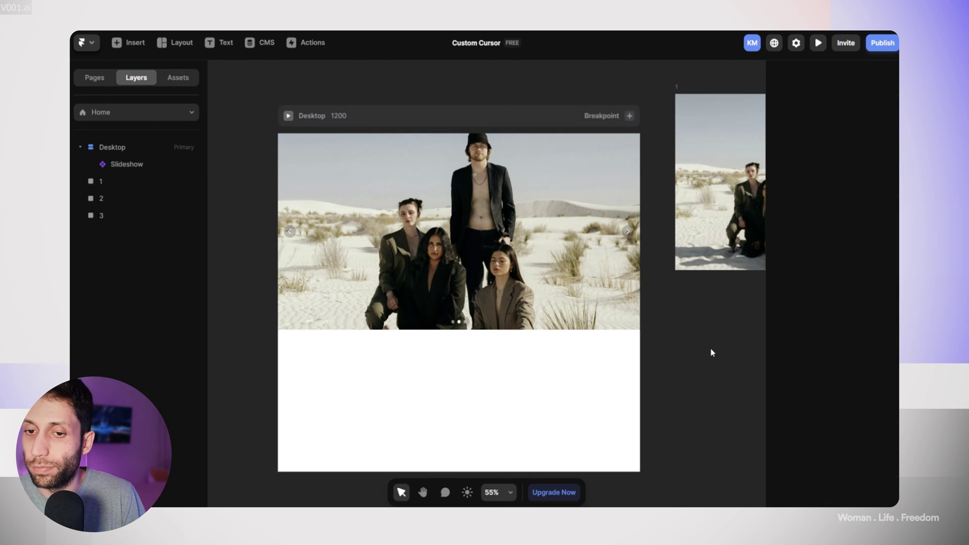
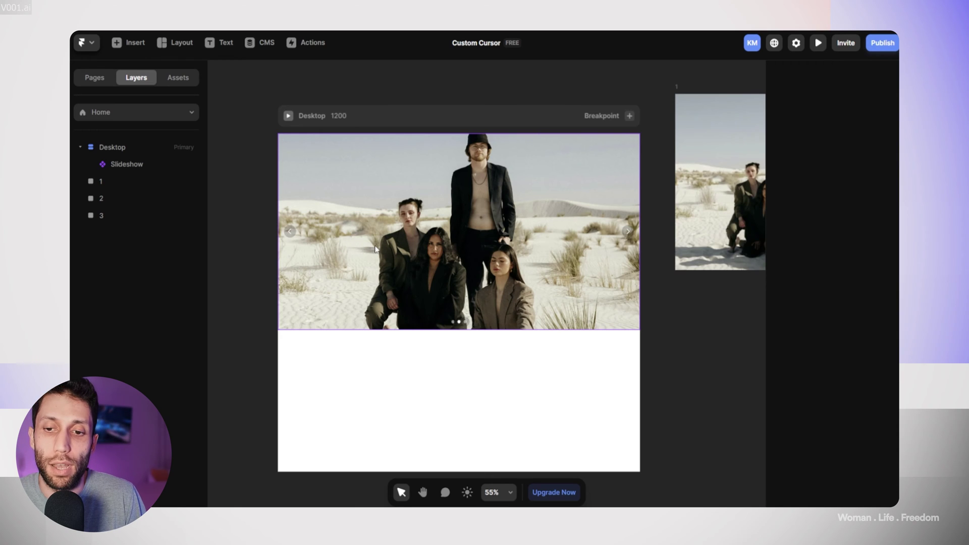
- Make the slideshow on the Desktop page draggable
{"action": "left_click", "coordinate": [375, 248]}
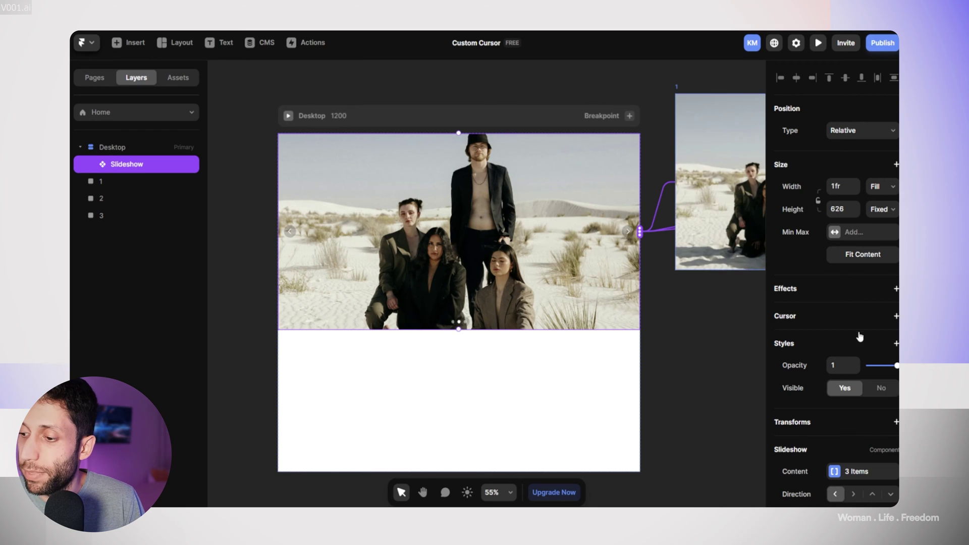
{"action": "scroll", "coordinate": [861, 335], "scroll_direction": "down", "scroll_amount": 2}
{"action": "scroll", "coordinate": [861, 336], "scroll_direction": "down", "scroll_amount": 6}
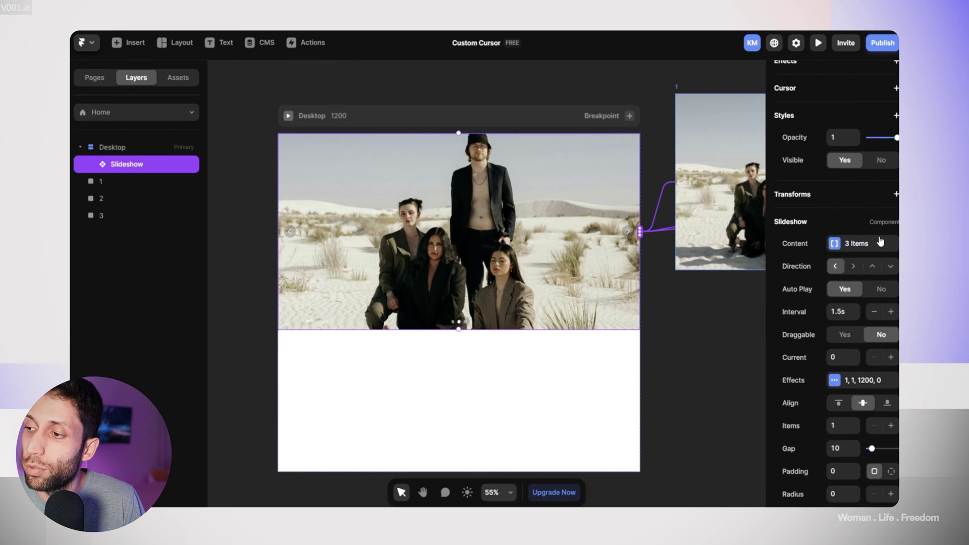
{"action": "scroll", "coordinate": [870, 262], "scroll_direction": "down", "scroll_amount": 3}
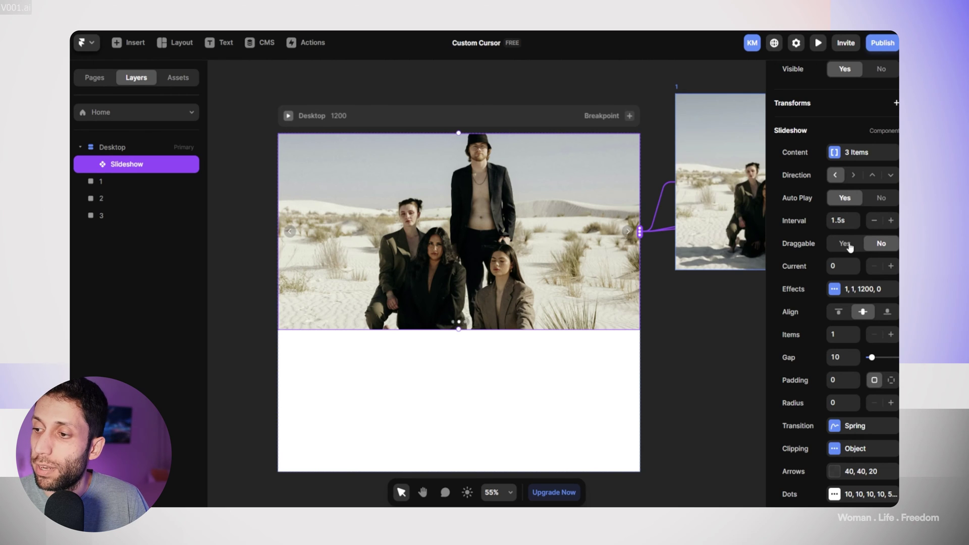
{"action": "left_click", "coordinate": [845, 244]}
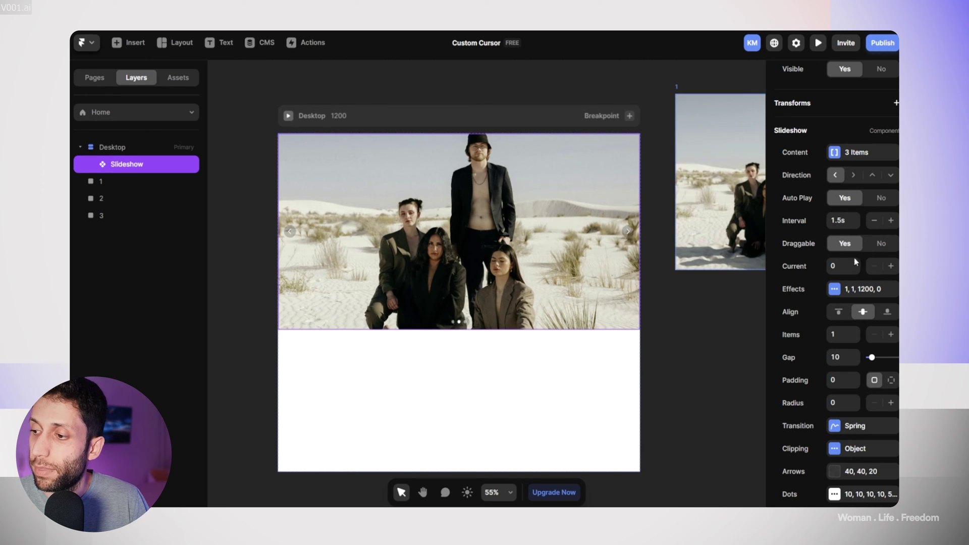
- Hide both the slideshow's navigation dots and its arrows
{"action": "scroll", "coordinate": [854, 289], "scroll_direction": "down", "scroll_amount": 2}
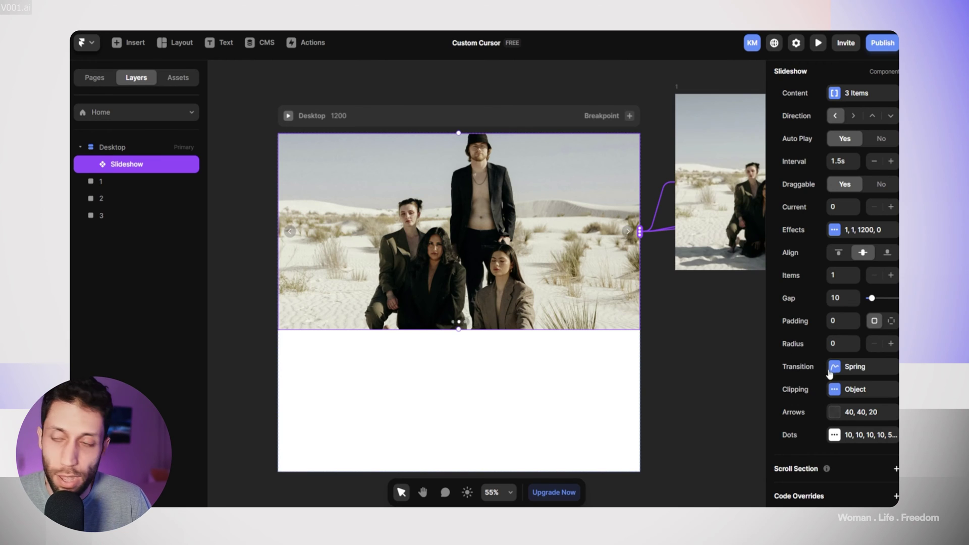
{"action": "left_click", "coordinate": [835, 435]}
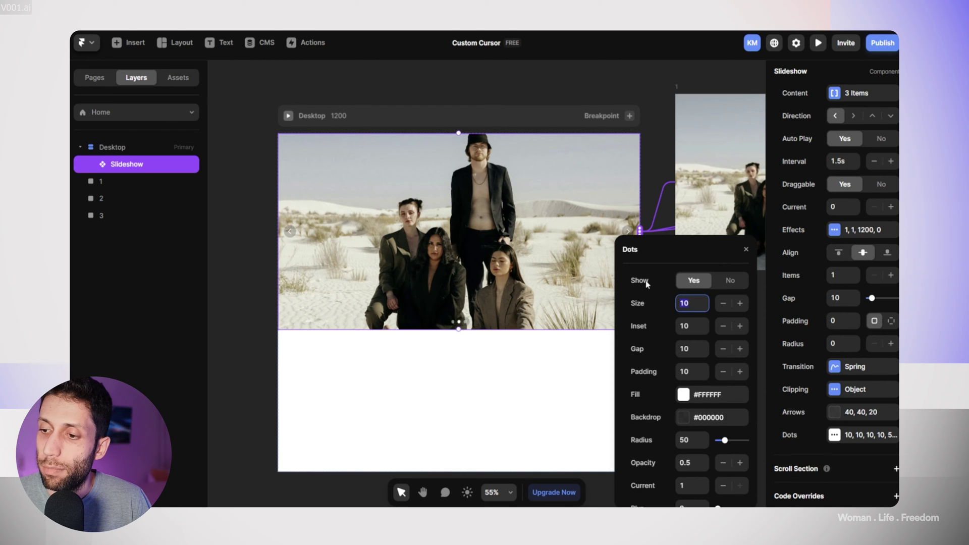
{"action": "left_click", "coordinate": [730, 281]}
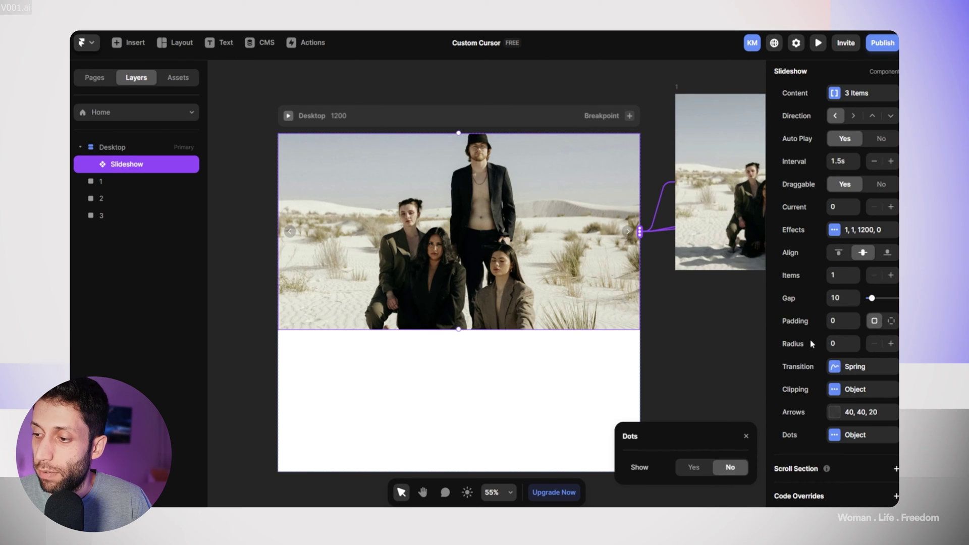
{"action": "left_click", "coordinate": [811, 410]}
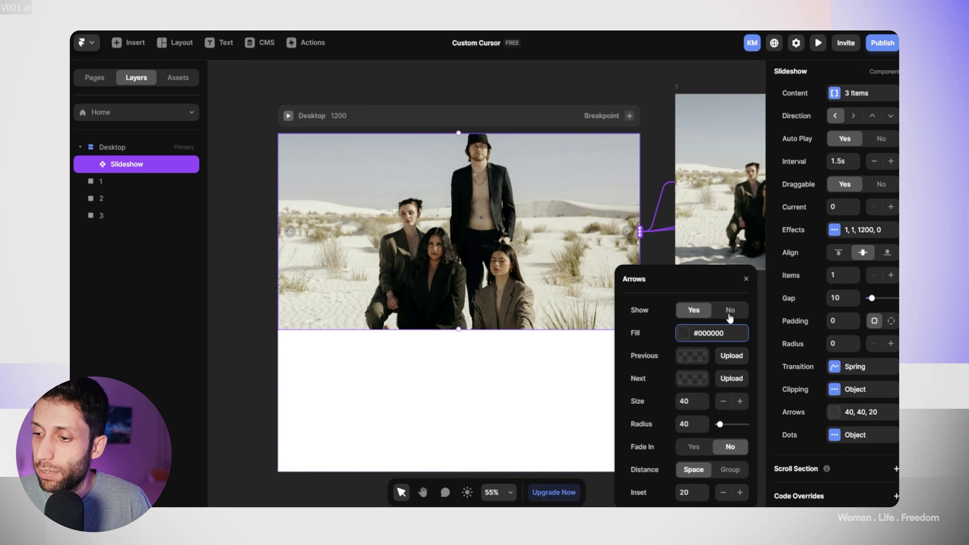
{"action": "left_click", "coordinate": [731, 316]}
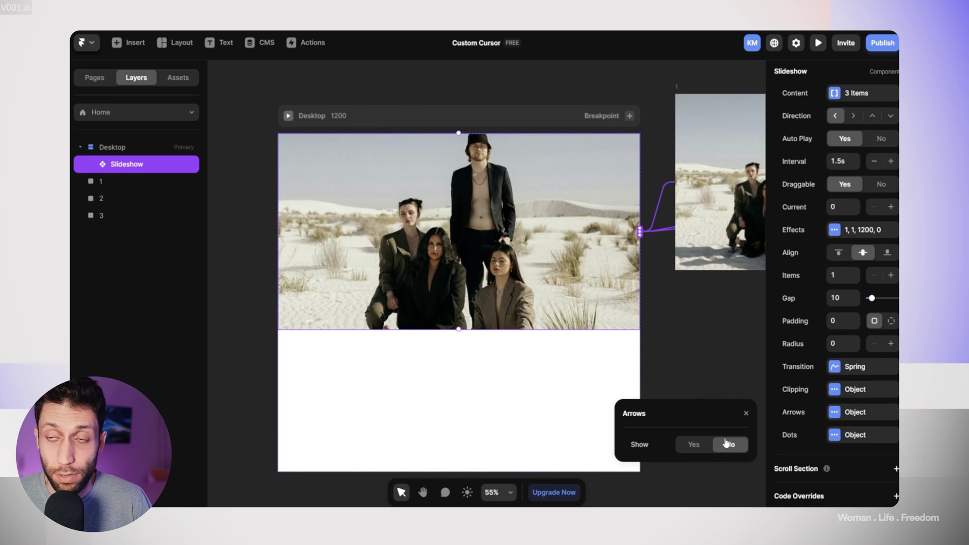
- Preview the Desktop page, swipe through the slideshow's images by hand, and return to the canvas
{"action": "key", "text": "ctrl+p"}
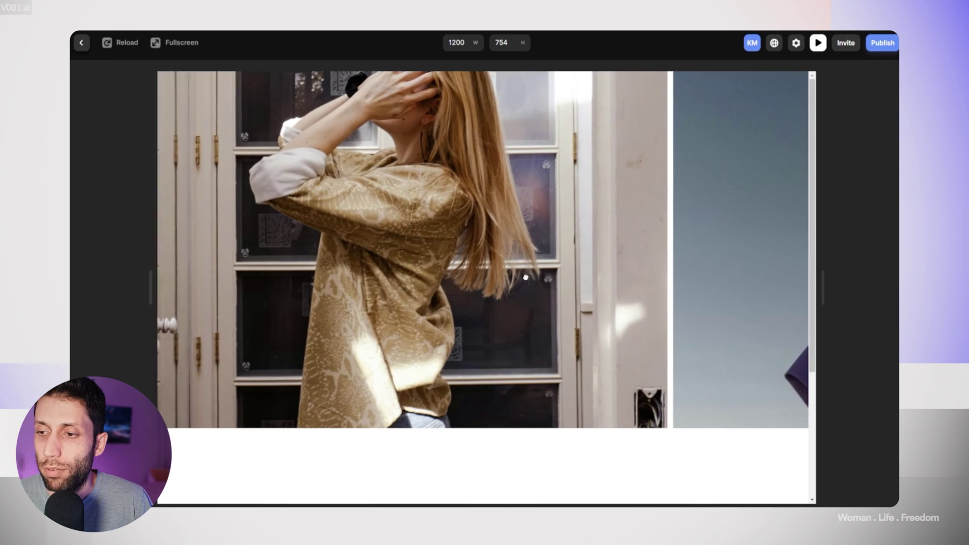
{"action": "left_click_drag", "start_coordinate": [526, 277], "coordinate": [638, 266]}
{"action": "left_click_drag", "start_coordinate": [373, 261], "coordinate": [658, 258]}
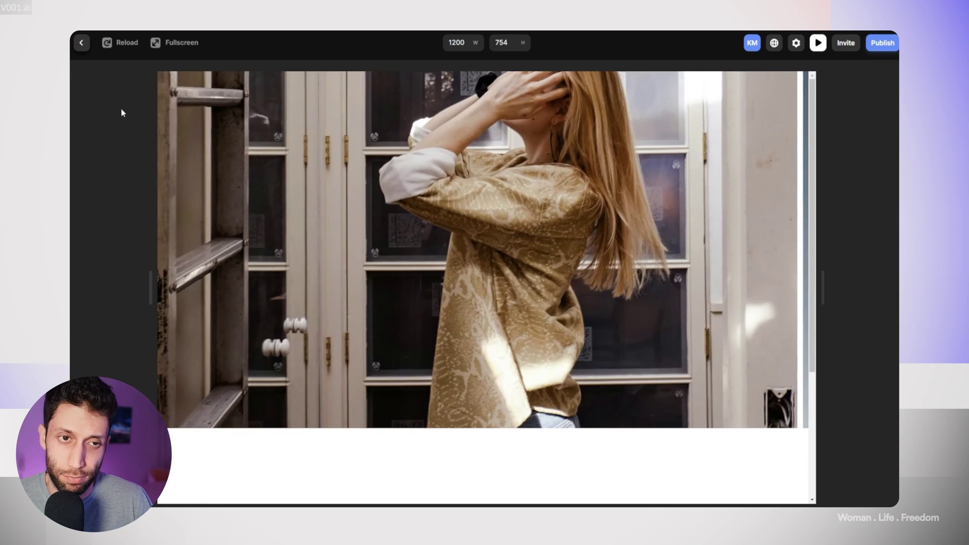
{"action": "key", "text": "Escape"}
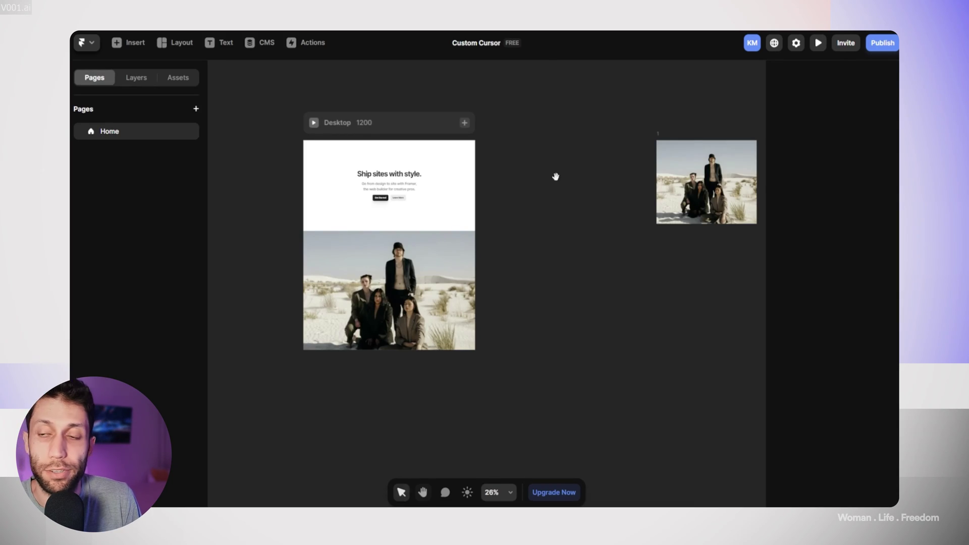
- Add the text "Swap" on the empty canvas between the Desktop page and frame 1
{"action": "scroll", "coordinate": [427, 204], "scroll_direction": "up", "scroll_amount": 5}
{"action": "left_click", "coordinate": [211, 41]}
{"action": "left_click", "coordinate": [461, 203]}
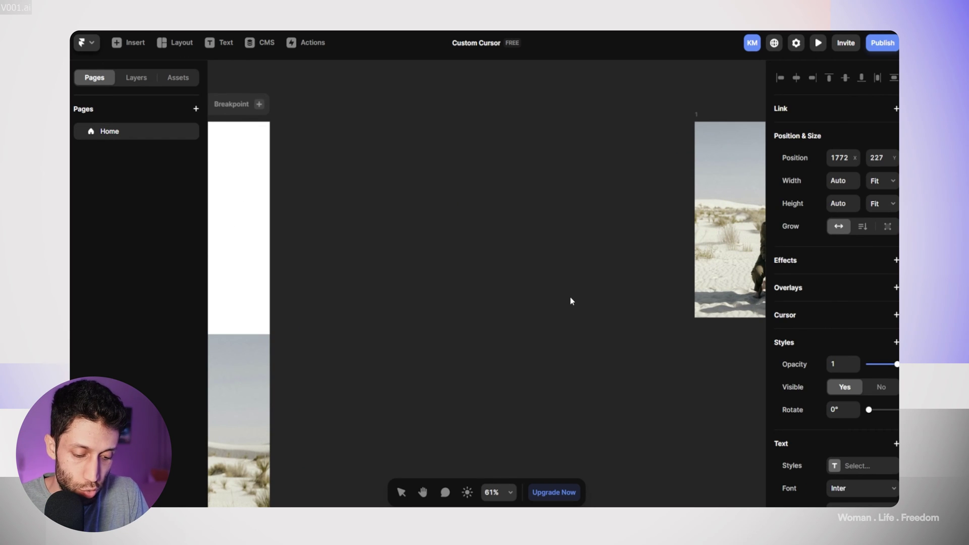
{"action": "left_click", "coordinate": [475, 208]}
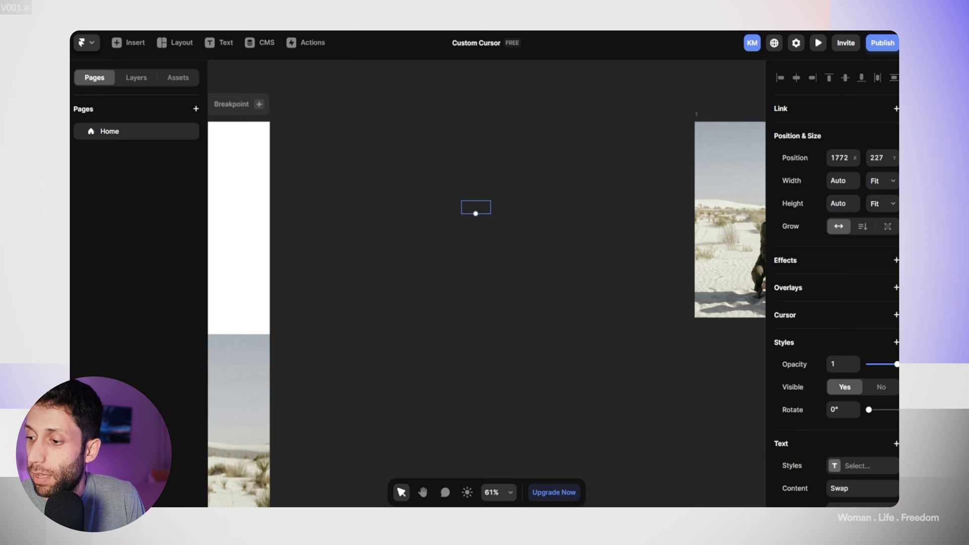
- Give the Swap text a fully opaque white color, #FFFFFF at 100%
{"action": "scroll", "coordinate": [846, 358], "scroll_direction": "down", "scroll_amount": 5}
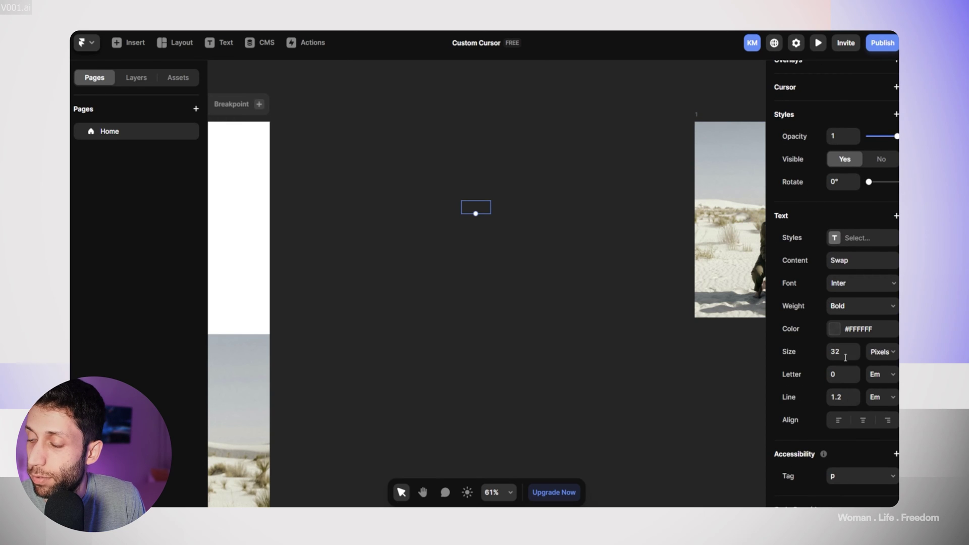
{"action": "left_click", "coordinate": [839, 330]}
{"action": "left_click_drag", "start_coordinate": [628, 410], "coordinate": [709, 410]}
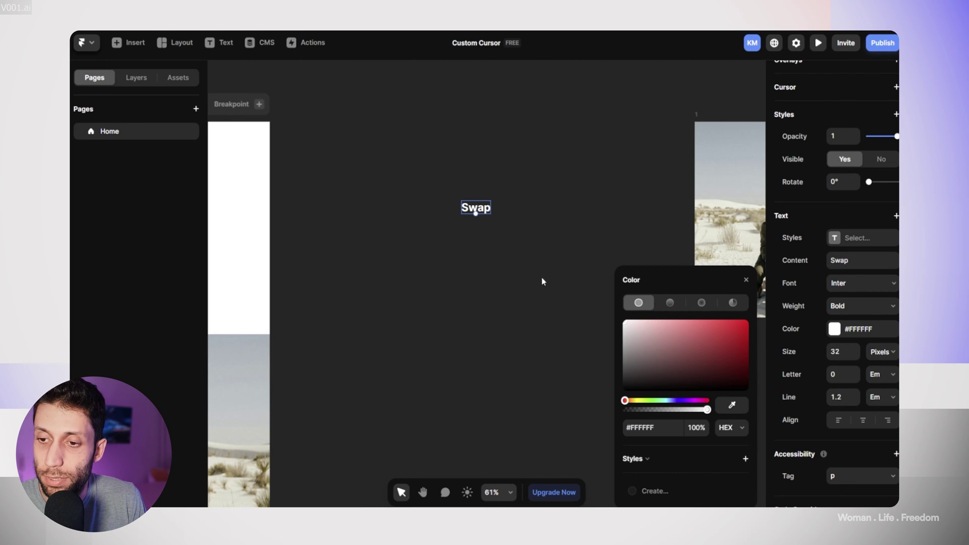
{"action": "left_click", "coordinate": [507, 211]}
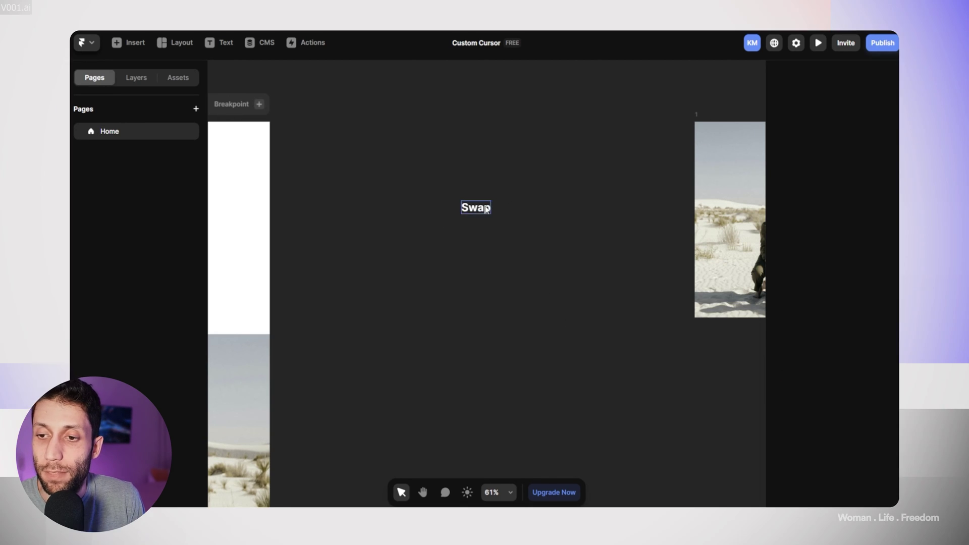
- Draw a frame about 276 by 174 around the Swap text so that it contains the text
{"action": "scroll", "coordinate": [485, 209], "scroll_direction": "up", "scroll_amount": 3}
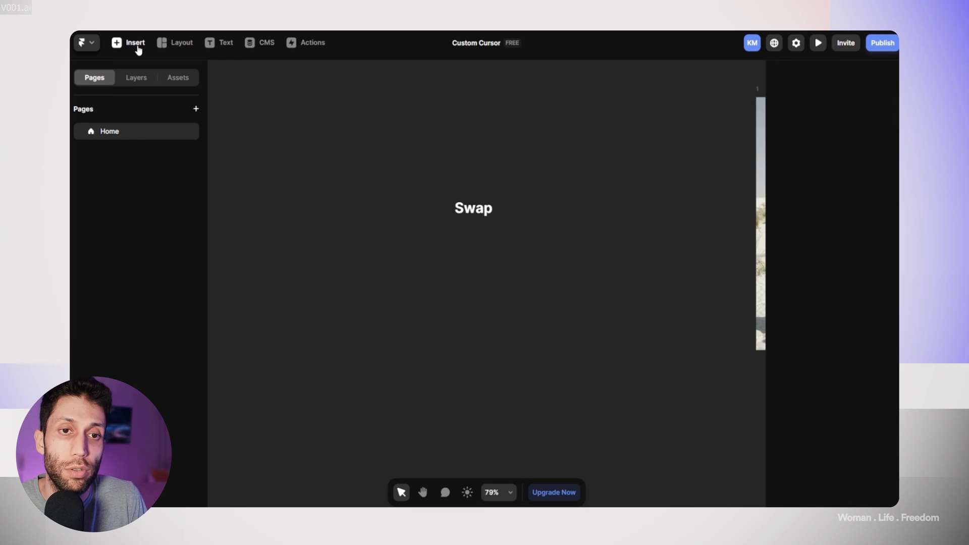
{"action": "left_click", "coordinate": [187, 48]}
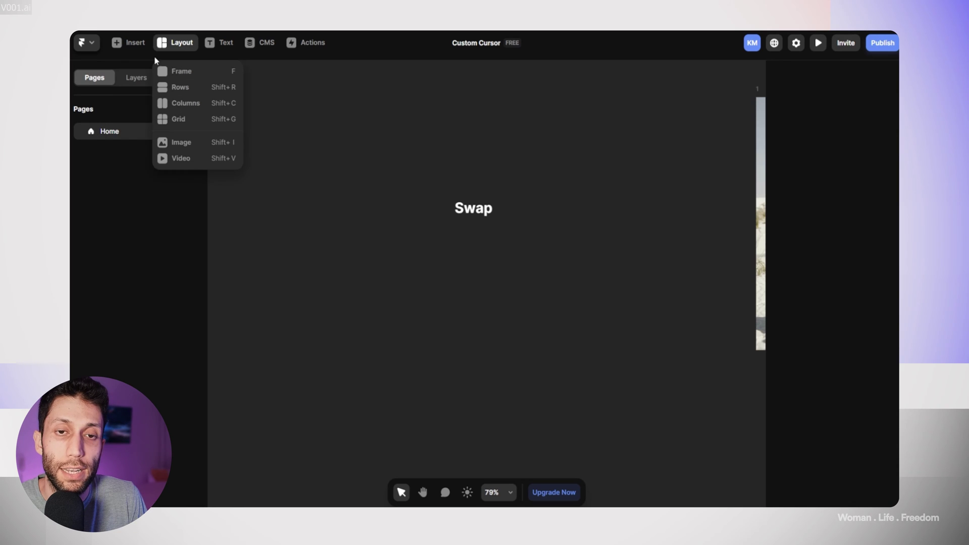
{"action": "left_click", "coordinate": [187, 72]}
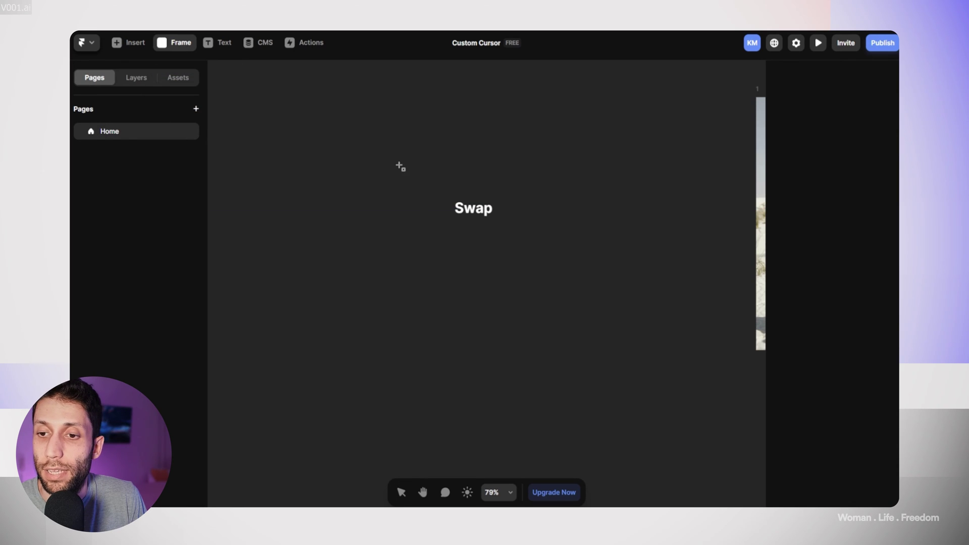
{"action": "left_click_drag", "start_coordinate": [411, 174], "coordinate": [530, 250]}
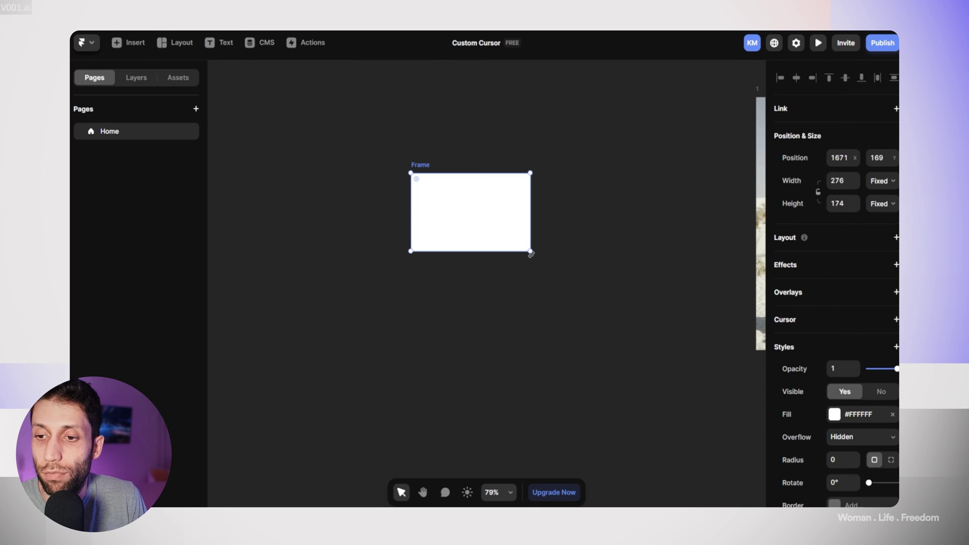
- Show the page's layers and change the new frame's fill to black, #000000
{"action": "left_click", "coordinate": [135, 78]}
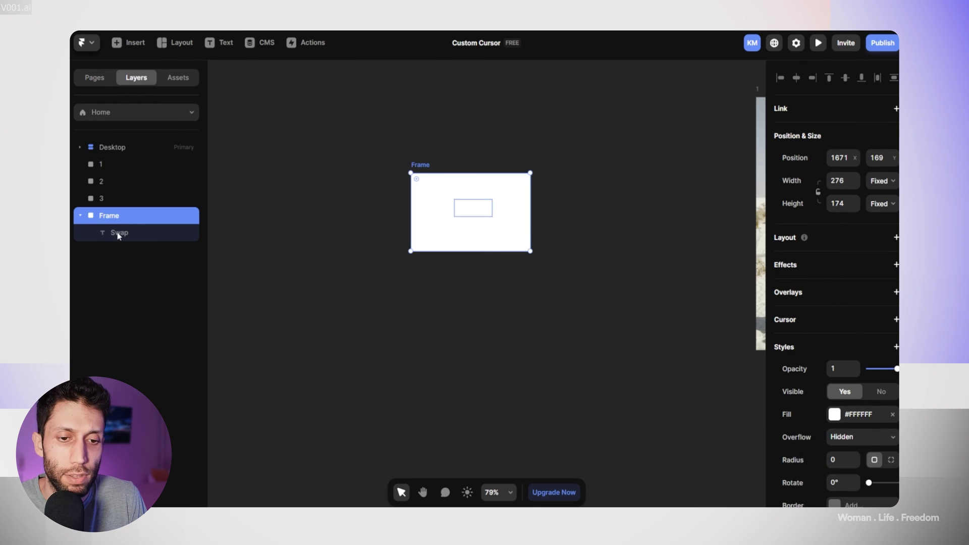
{"action": "left_click", "coordinate": [463, 218]}
{"action": "left_click", "coordinate": [432, 172]}
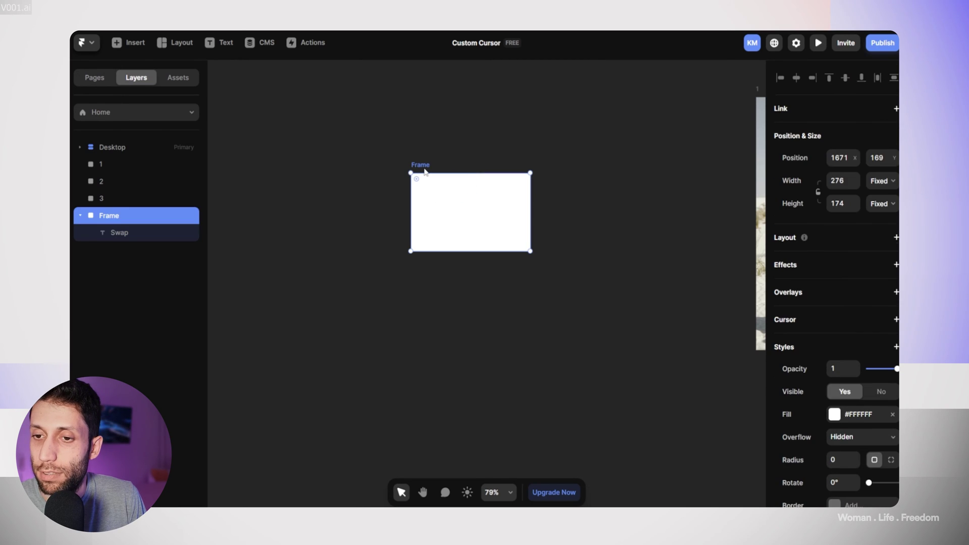
{"action": "scroll", "coordinate": [843, 459], "scroll_direction": "down", "scroll_amount": 2}
{"action": "scroll", "coordinate": [843, 459], "scroll_direction": "down", "scroll_amount": 1}
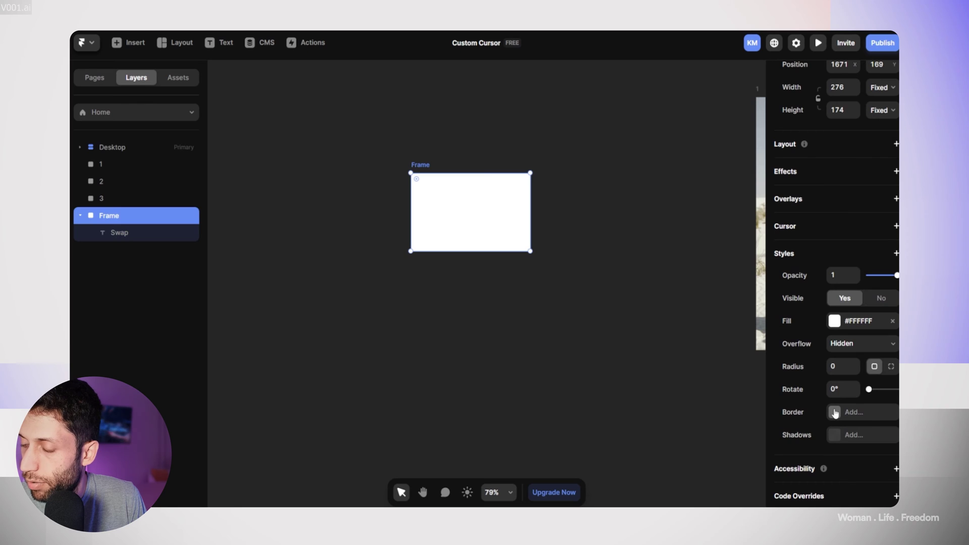
{"action": "left_click", "coordinate": [834, 322]}
{"action": "left_click", "coordinate": [688, 378]}
{"action": "left_click_drag", "start_coordinate": [676, 387], "coordinate": [610, 412]}
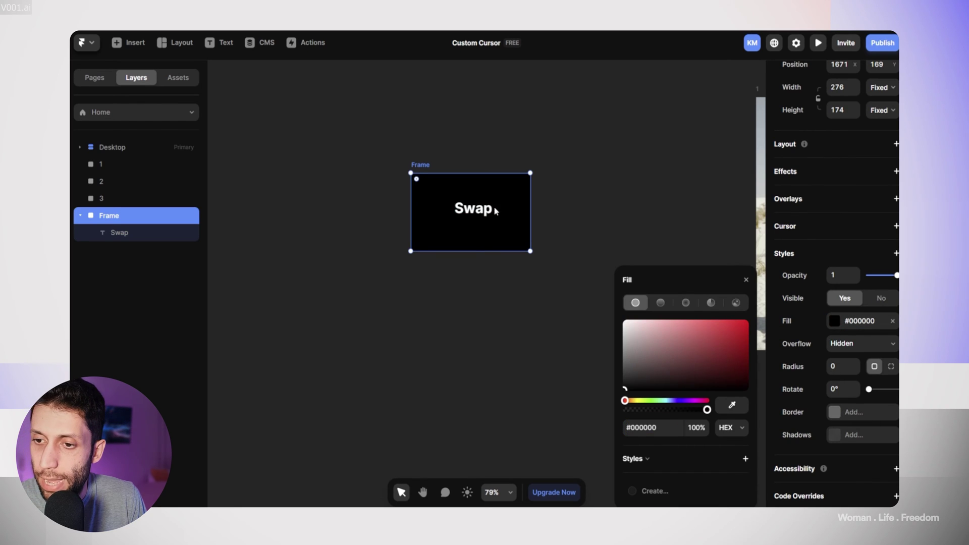
- Center the Swap text horizontally within the black frame
{"action": "left_click", "coordinate": [473, 212]}
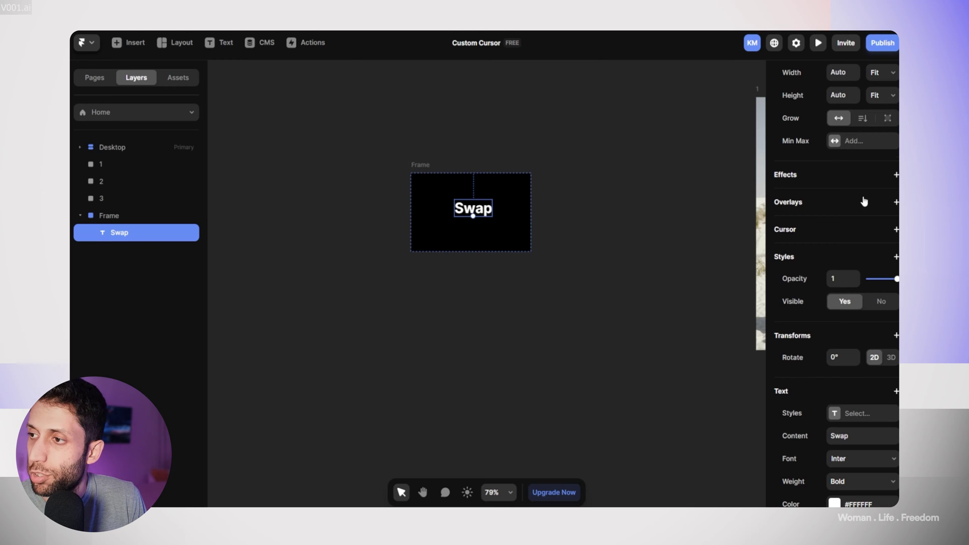
{"action": "scroll", "coordinate": [862, 197], "scroll_direction": "up", "scroll_amount": 5}
{"action": "left_click", "coordinate": [796, 78]}
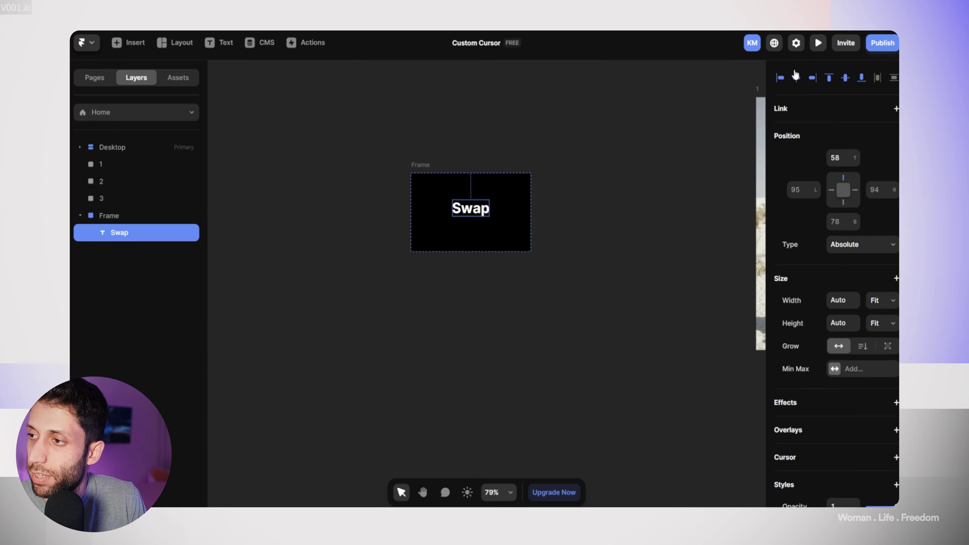
- Center the Swap text vertically within the black frame
{"action": "left_click", "coordinate": [845, 78]}
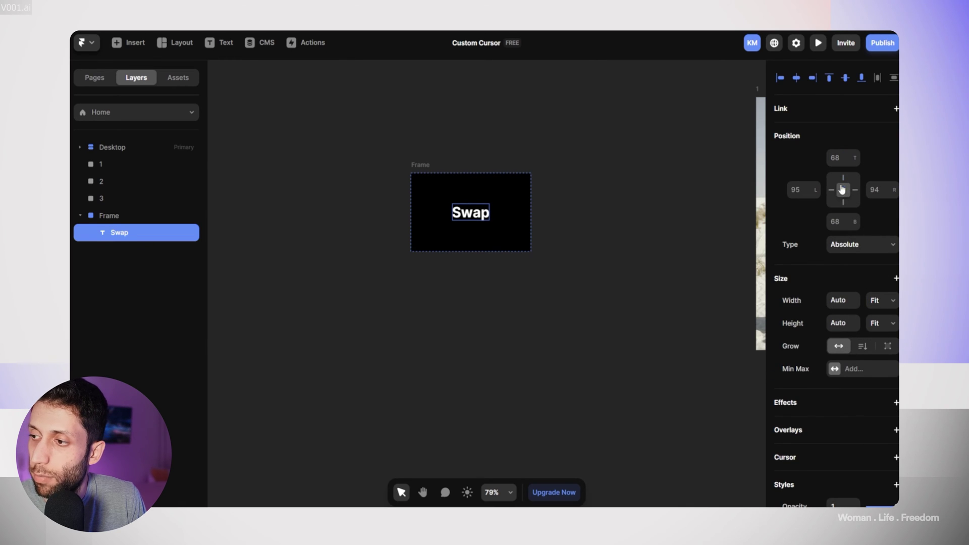
- Try widening the black frame to 508 and undo the resize
{"action": "left_click", "coordinate": [430, 174]}
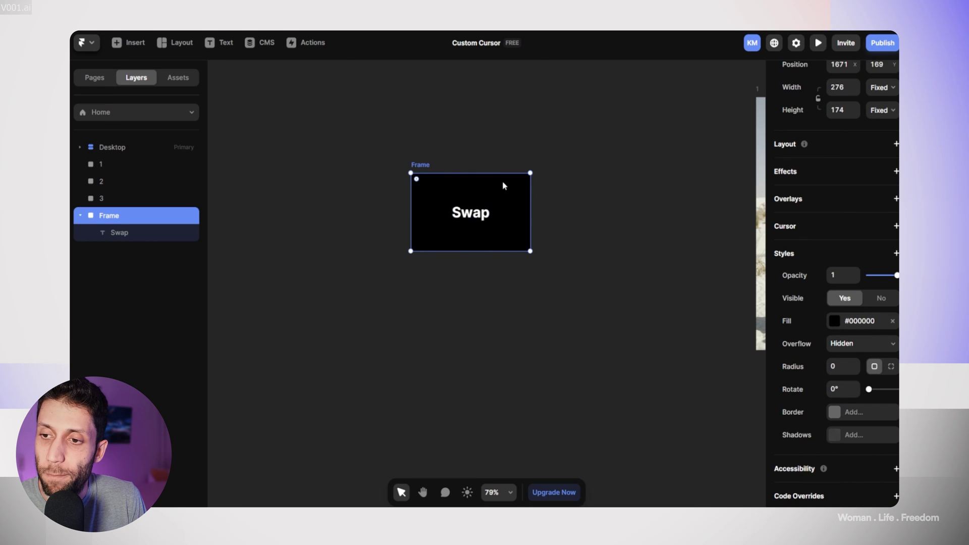
{"action": "left_click_drag", "start_coordinate": [532, 189], "coordinate": [632, 216]}
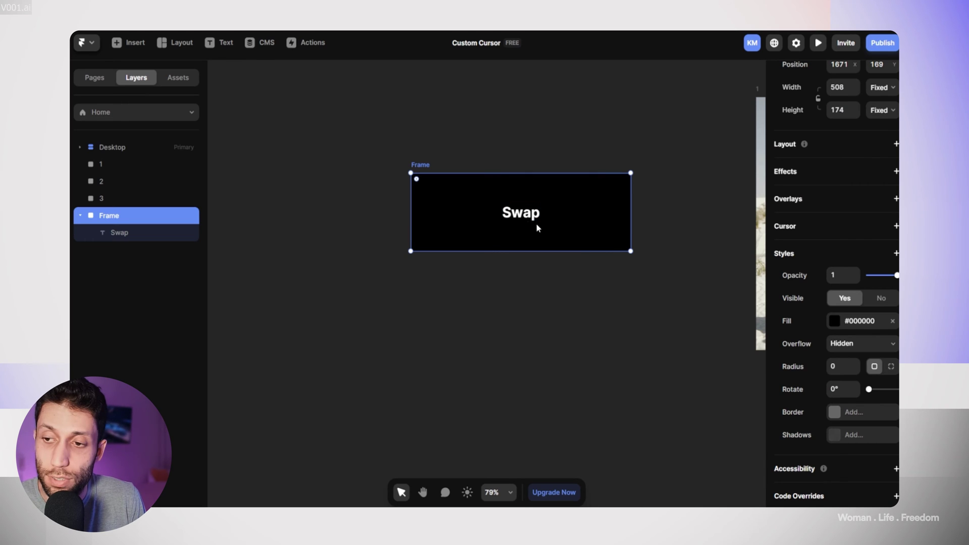
{"action": "key", "text": "ctrl+z"}
- Fully round the black frame's corners with a radius of 87 to form a pill
{"action": "left_click_drag", "start_coordinate": [416, 183], "coordinate": [495, 210]}
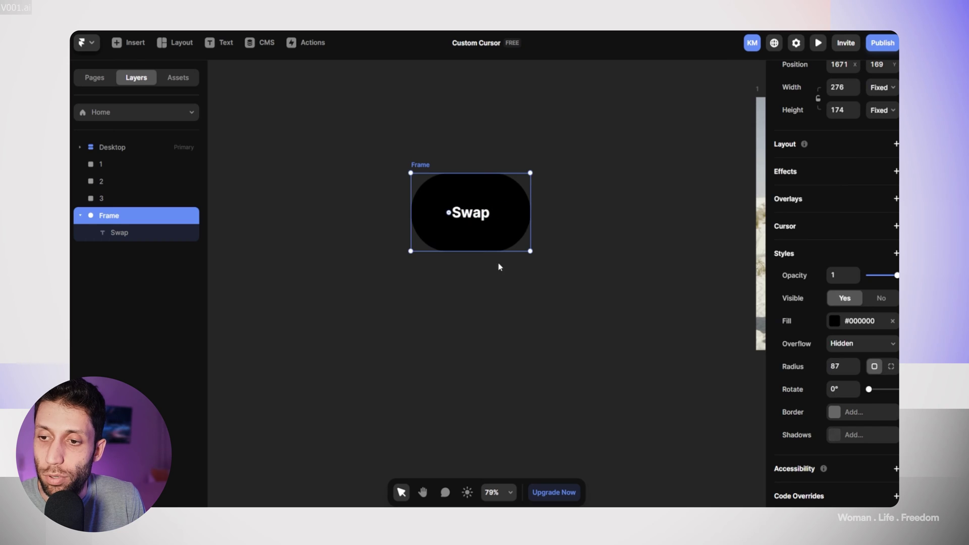
{"action": "left_click", "coordinate": [499, 266]}
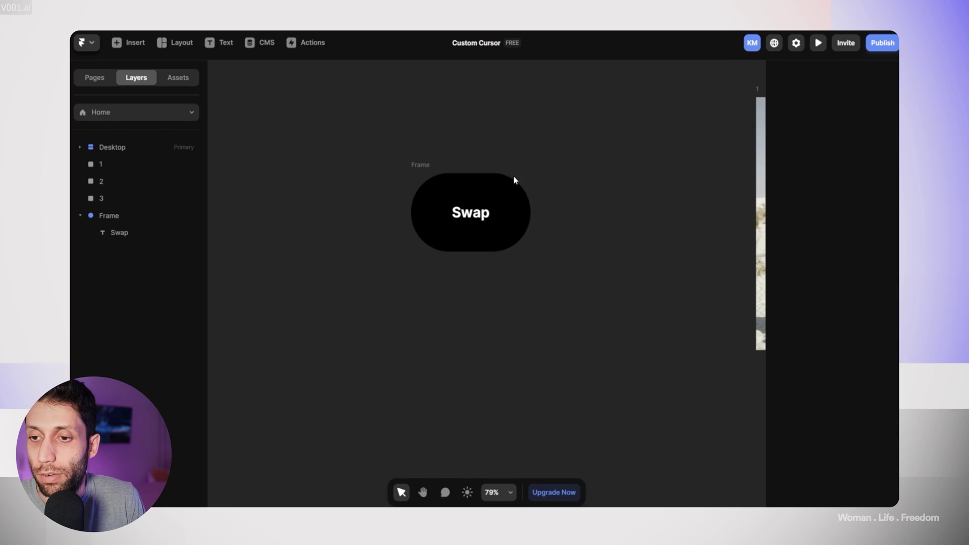
- Create a component named "Custom cursor" from the black Swap frame
{"action": "left_click", "coordinate": [428, 164]}
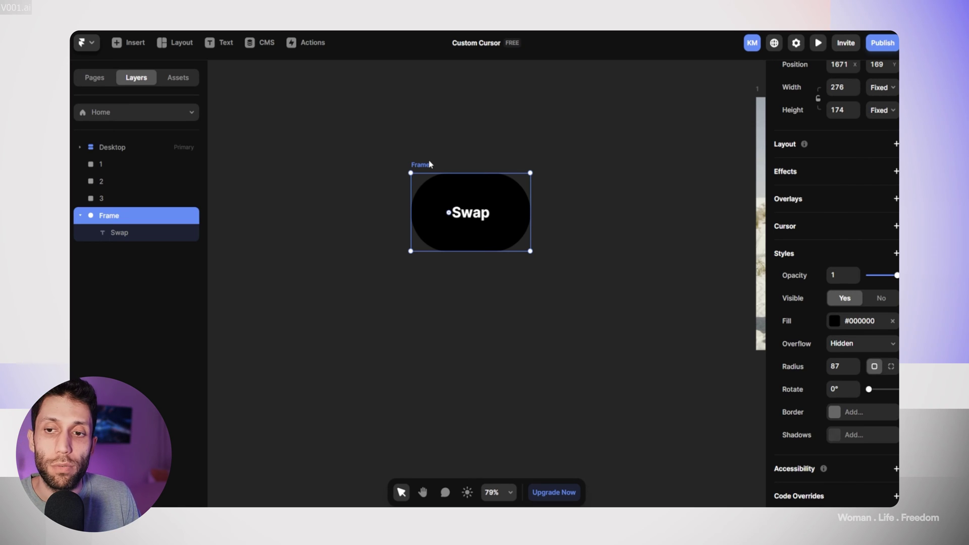
{"action": "right_click", "coordinate": [423, 170]}
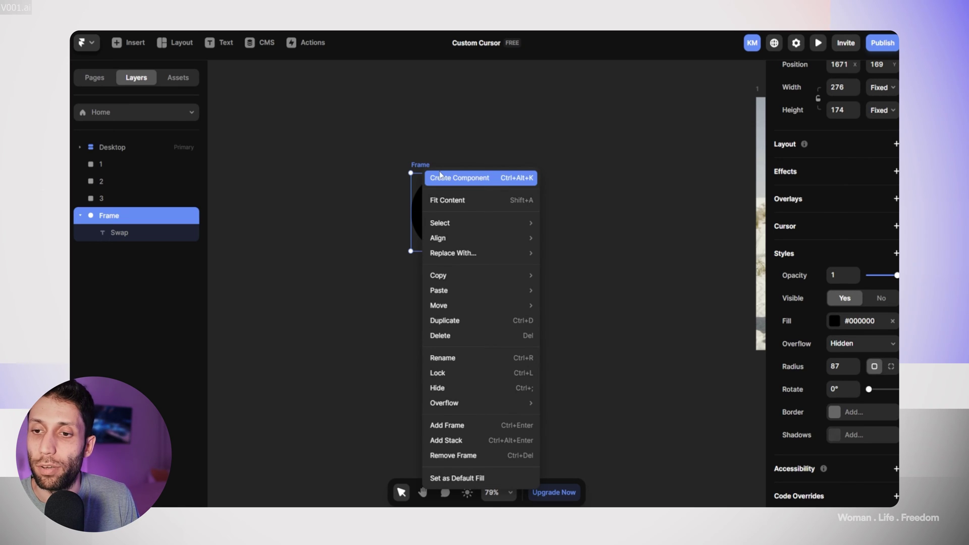
{"action": "left_click", "coordinate": [442, 176]}
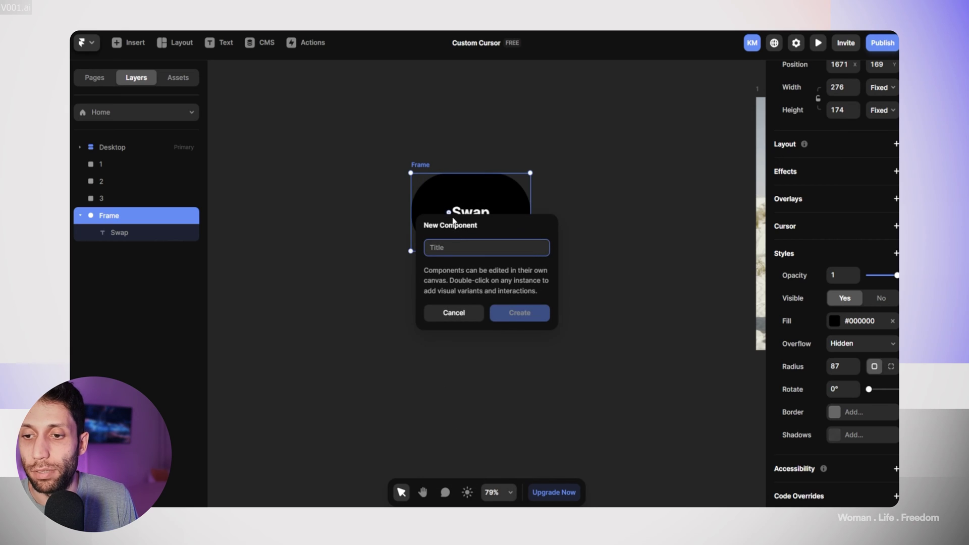
{"action": "type", "text": "Cus"}
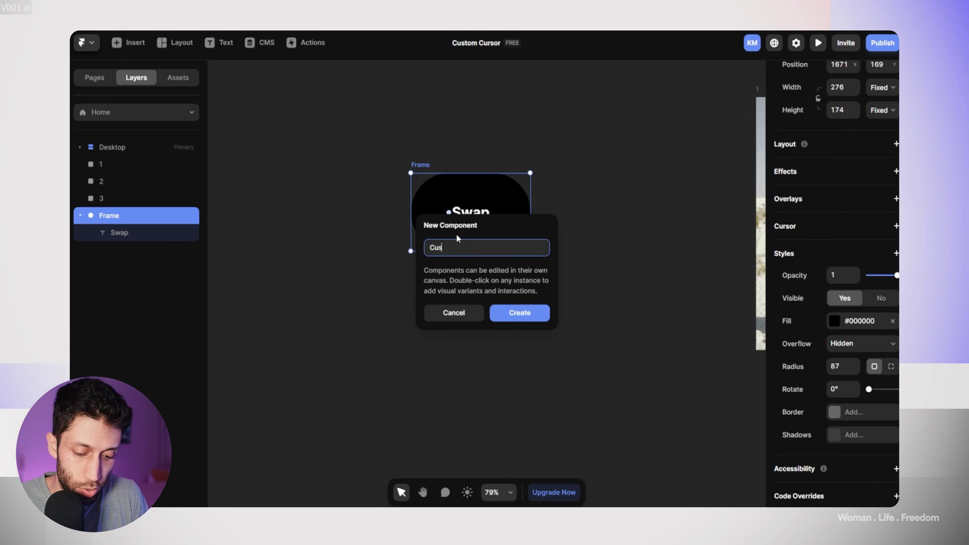
{"action": "type", "text": "tom cursor"}
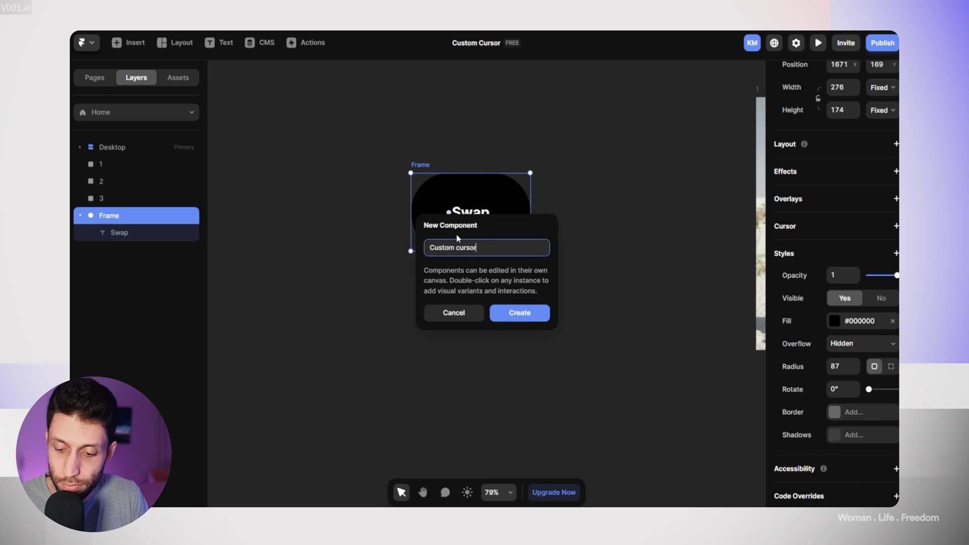
{"action": "key", "text": "Return"}
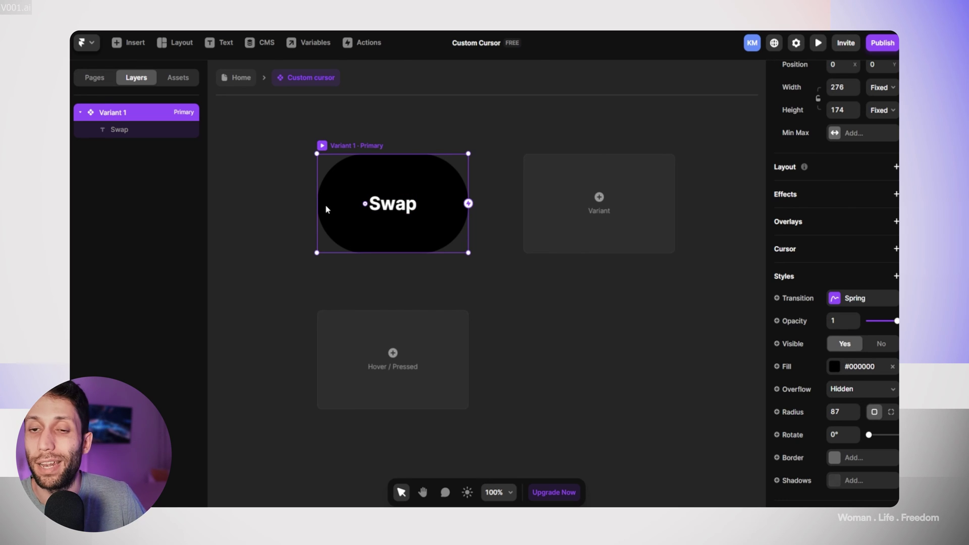
- Duplicate the Swap text in Variant 1 and shift the copy right, outside the pill, to a right offset of -99
{"action": "left_click", "coordinate": [401, 209]}
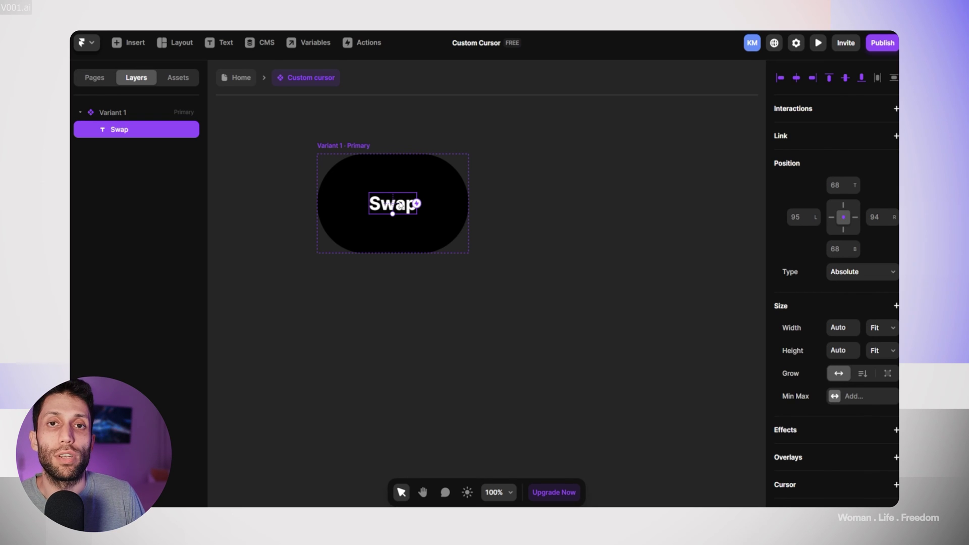
{"action": "left_click", "coordinate": [478, 212]}
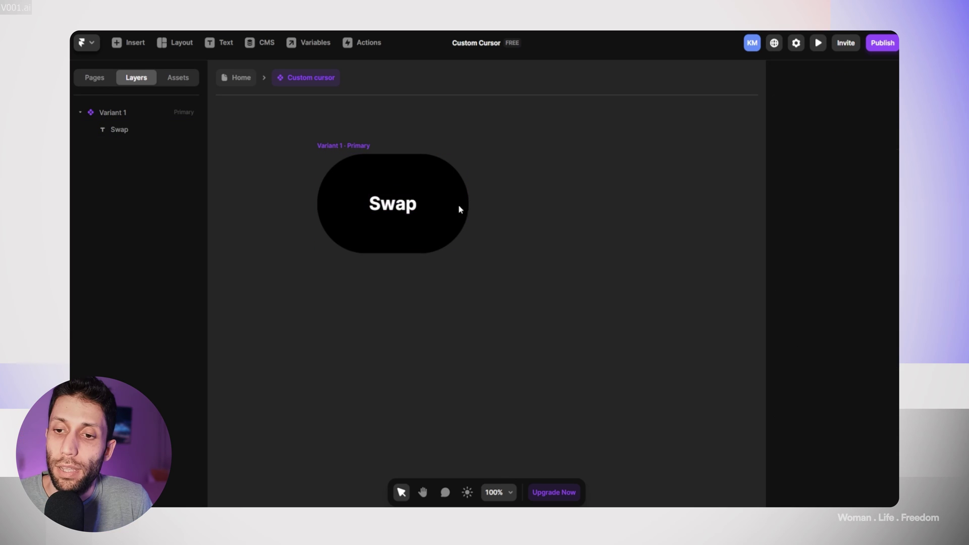
{"action": "left_click", "coordinate": [414, 207]}
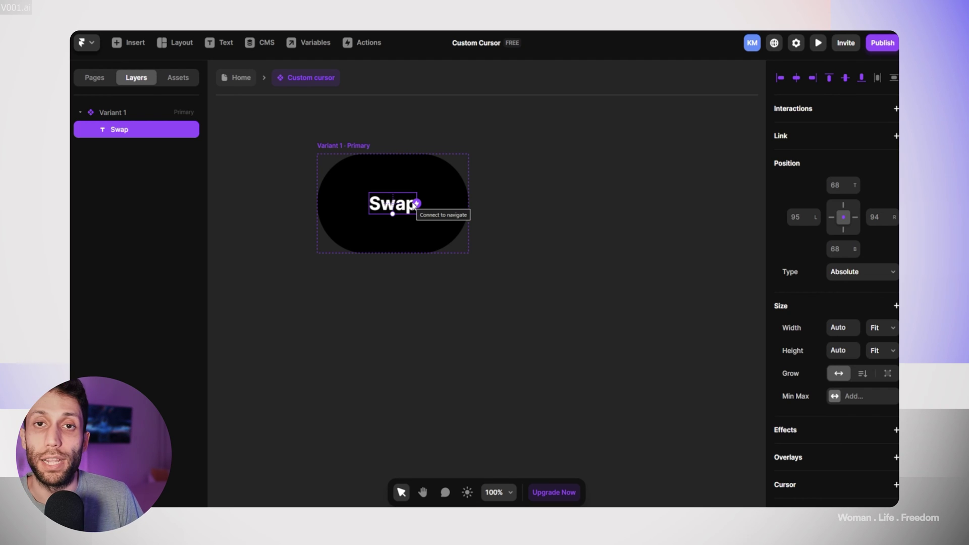
{"action": "key", "text": "ctrl+d"}
{"action": "left_click_drag", "start_coordinate": [391, 207], "coordinate": [410, 198]}
{"action": "key", "text": "shift+Right"}
{"action": "key", "text": "shift+Right"}
{"action": "key", "text": "shift+Right"}
{"action": "key", "text": "shift+Right"}
{"action": "key", "text": "shift+Right"}
{"action": "key", "text": "shift+Right"}
{"action": "key", "text": "shift+Right"}
{"action": "key", "text": "shift+Right"}
{"action": "key", "text": "shift+Right"}
{"action": "key", "text": "shift+Right"}
{"action": "key", "text": "shift+Right"}
{"action": "key", "text": "shift+Right"}
{"action": "key", "text": "shift+Right"}
{"action": "key", "text": "shift+Right"}
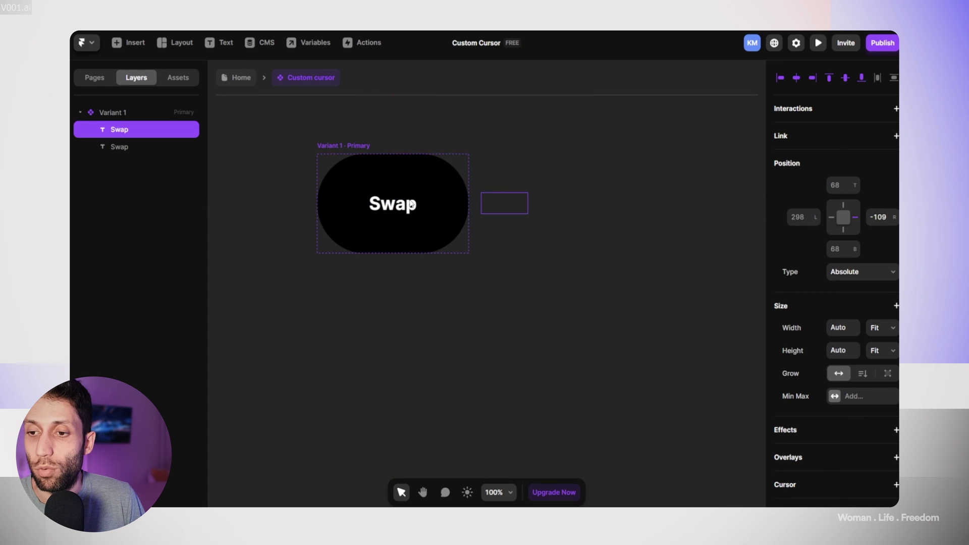
{"action": "key", "text": "shift+Left"}
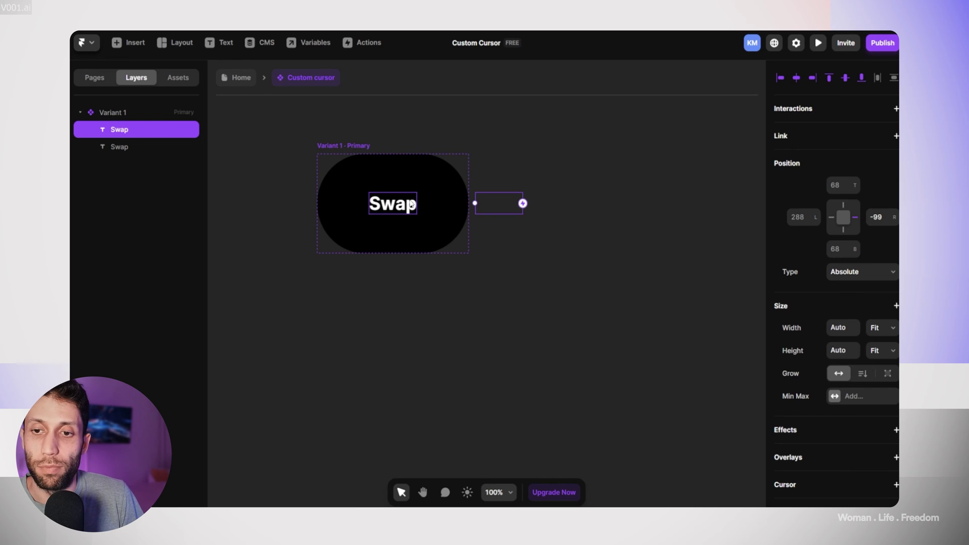
{"action": "left_click", "coordinate": [507, 174]}
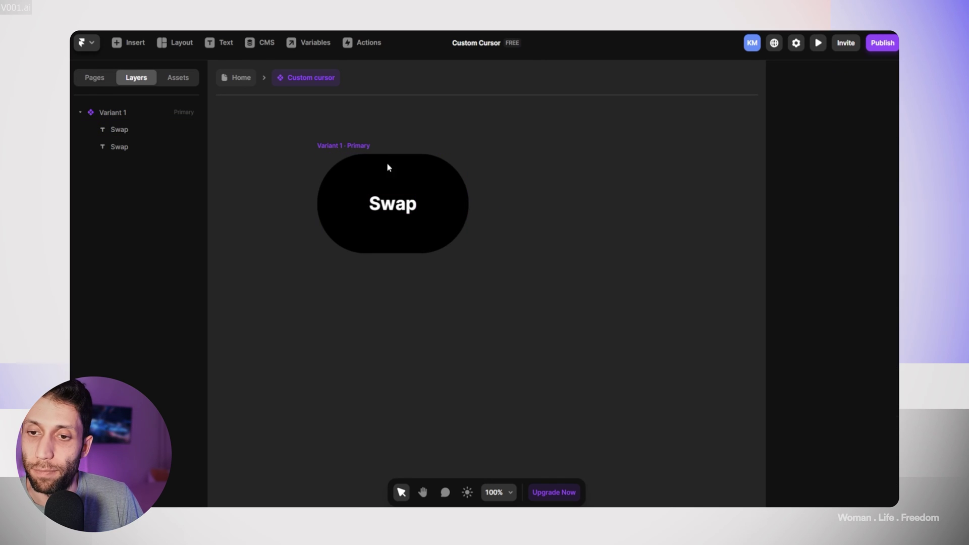
- Rename the centered Swap text layer 02 and the copy outside the pill 01
{"action": "left_click", "coordinate": [347, 145]}
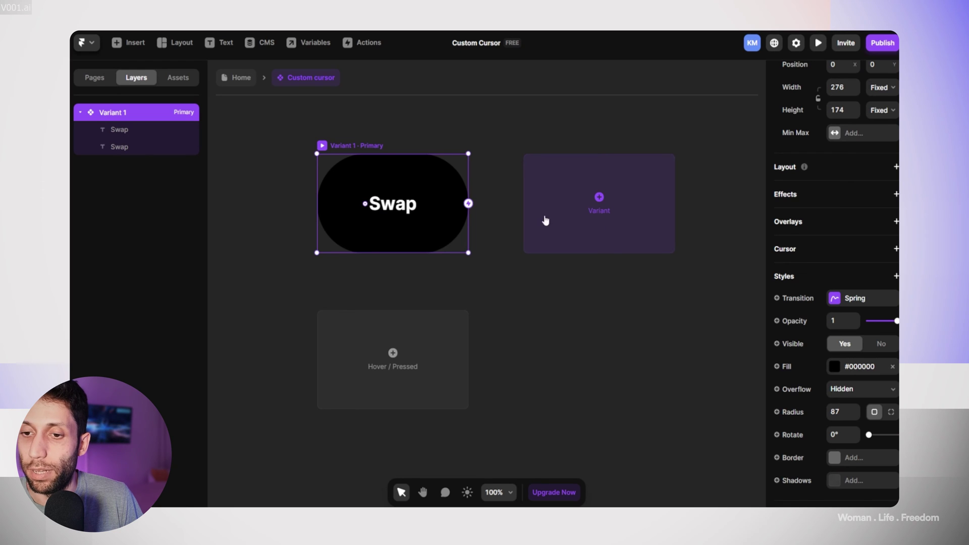
{"action": "left_click", "coordinate": [405, 204]}
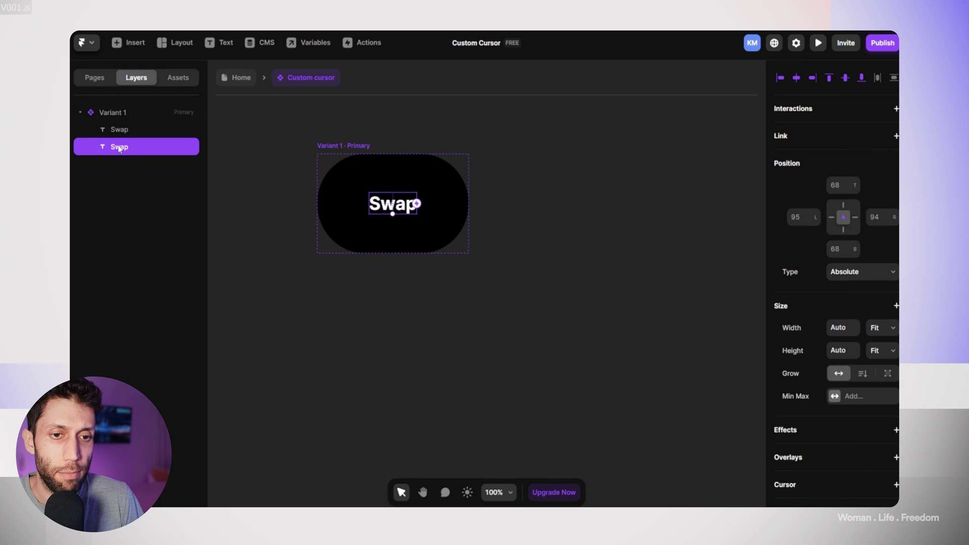
{"action": "double_click", "coordinate": [119, 146]}
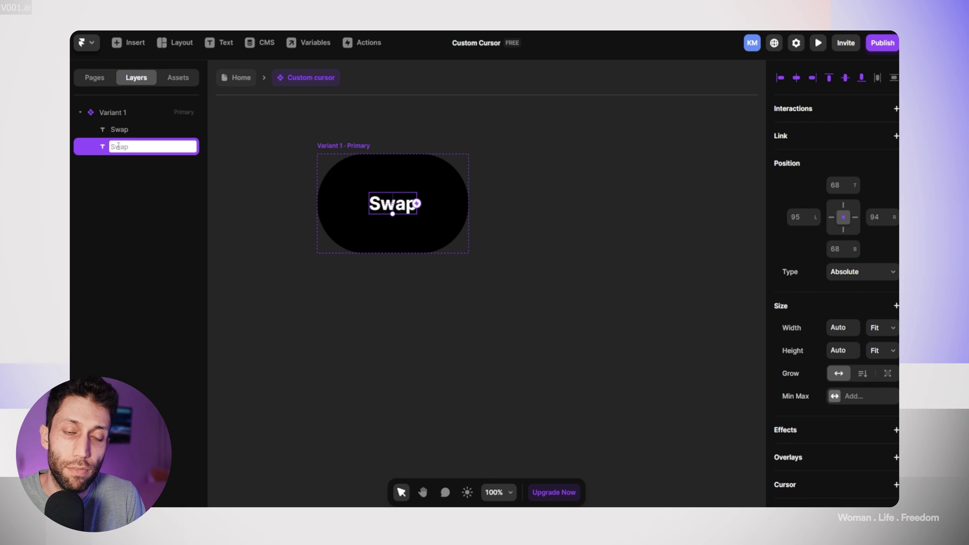
{"action": "type", "text": "02"}
{"action": "double_click", "coordinate": [120, 129]}
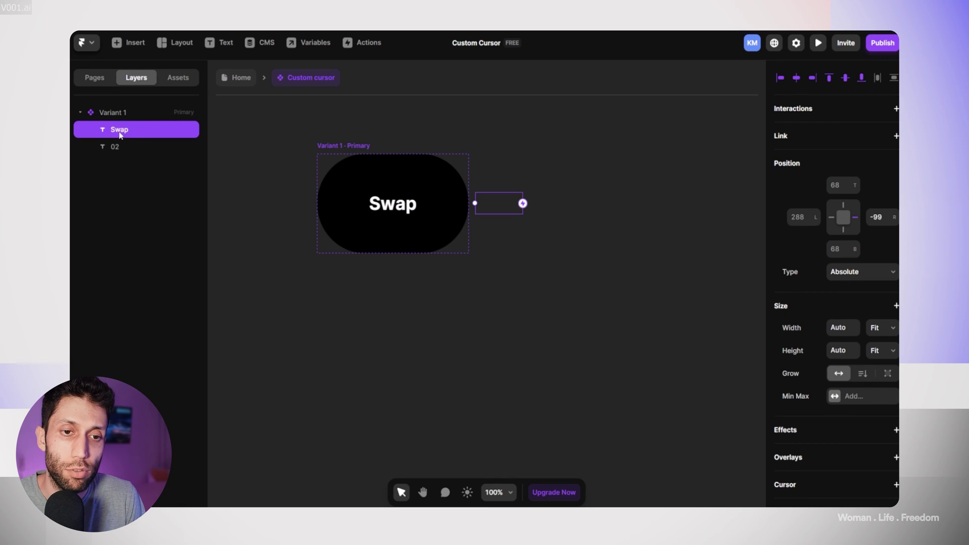
{"action": "type", "text": "01"}
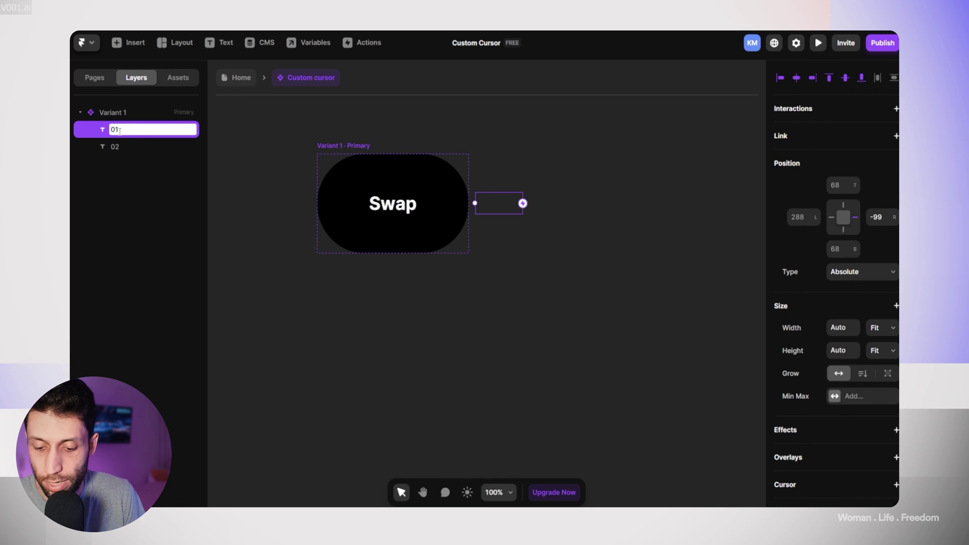
{"action": "key", "text": "Return"}
- Add a second variant to the component based on Variant 1
{"action": "left_click", "coordinate": [383, 121]}
{"action": "left_click", "coordinate": [356, 145]}
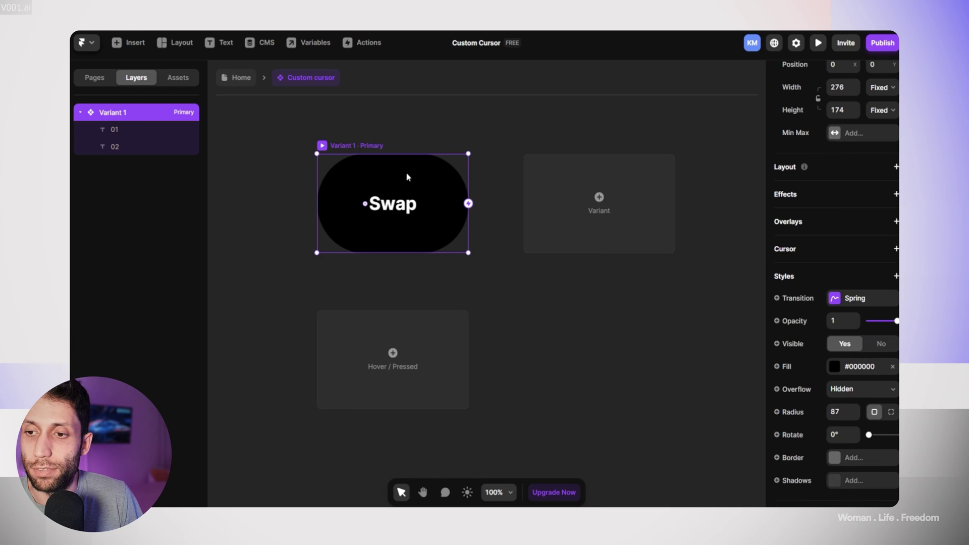
{"action": "left_click", "coordinate": [616, 214]}
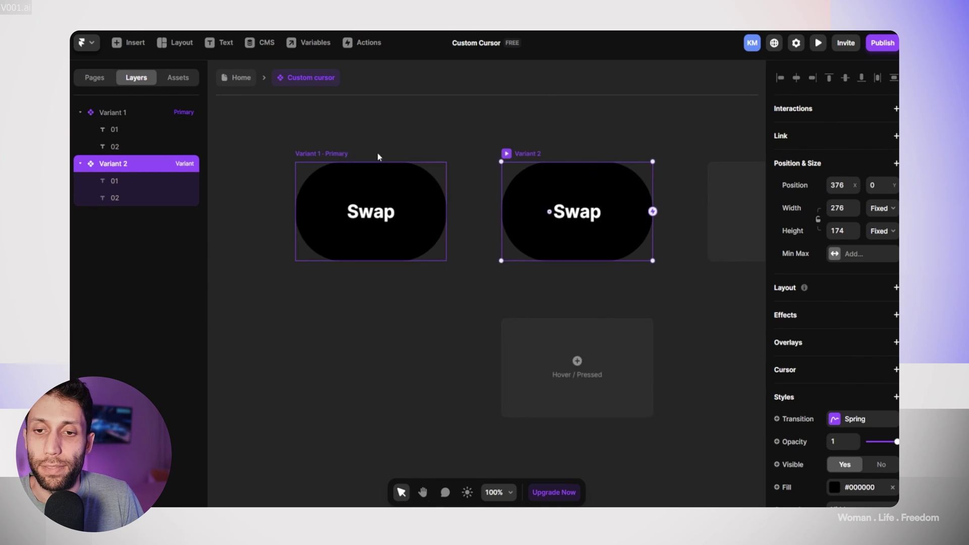
- Shrink the primary Variant 1 to a tiny dot of 9 by 9
{"action": "left_click", "coordinate": [299, 157]}
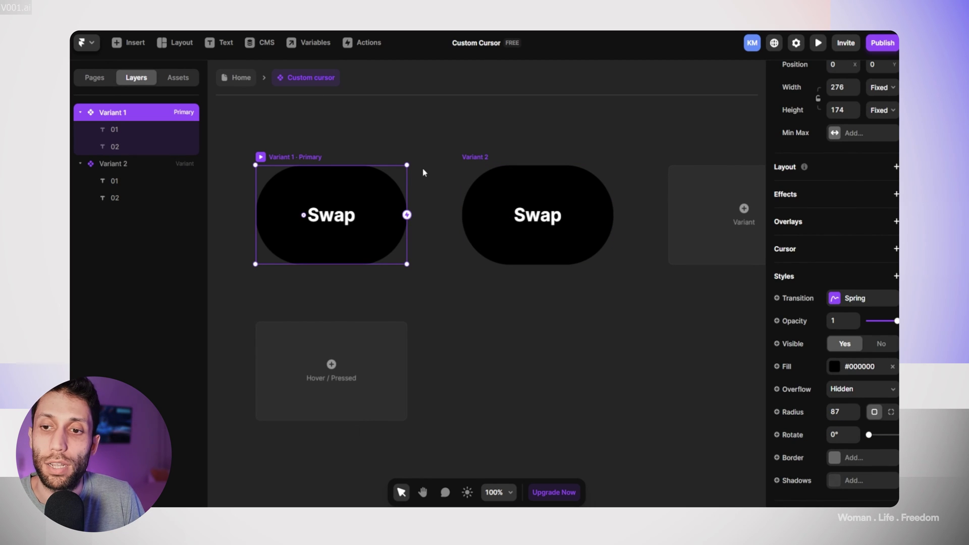
{"action": "left_click_drag", "start_coordinate": [407, 182], "coordinate": [260, 257]}
{"action": "scroll", "coordinate": [258, 259], "scroll_direction": "up", "scroll_amount": 5}
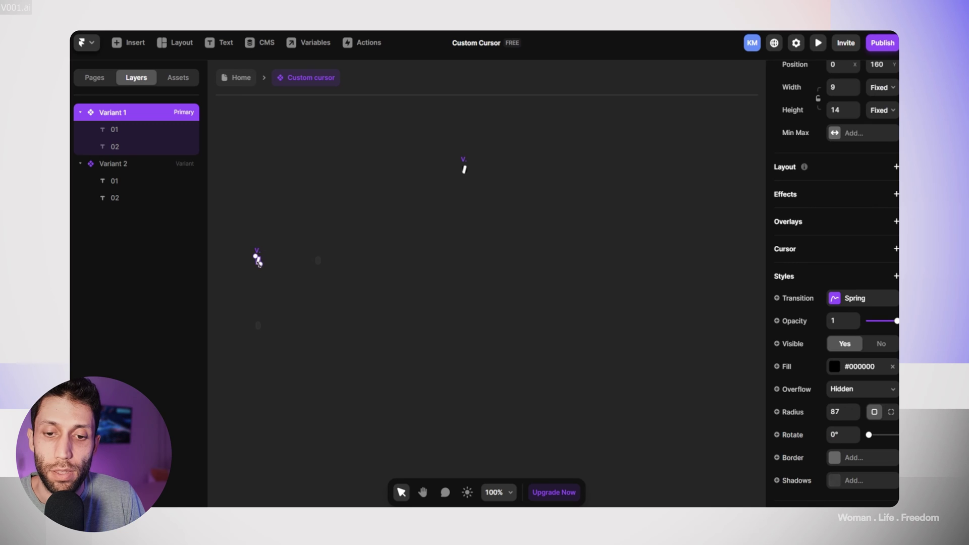
{"action": "scroll", "coordinate": [257, 258], "scroll_direction": "up", "scroll_amount": 10}
{"action": "left_click_drag", "start_coordinate": [286, 189], "coordinate": [287, 275]}
{"action": "scroll", "coordinate": [296, 274], "scroll_direction": "down", "scroll_amount": 15}
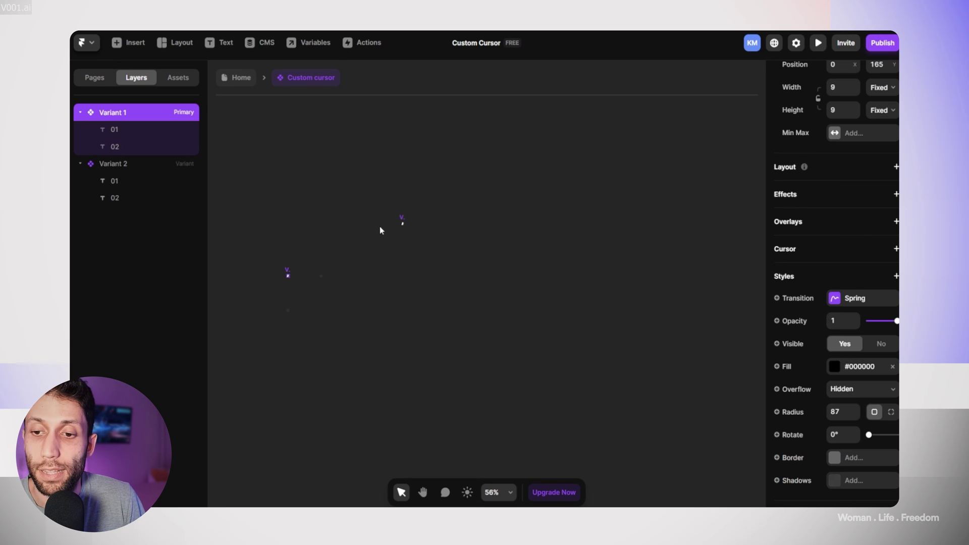
- Enlarge Variant 2 to about 181 by 113 so that it shows the whole Swap text
{"action": "left_click", "coordinate": [402, 222]}
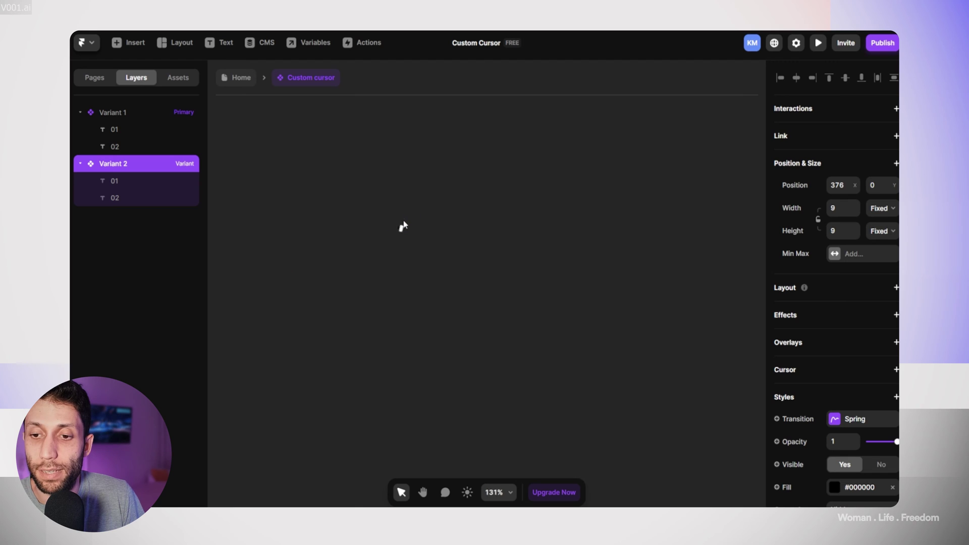
{"action": "scroll", "coordinate": [404, 226], "scroll_direction": "up", "scroll_amount": 5}
{"action": "scroll", "coordinate": [405, 242], "scroll_direction": "down", "scroll_amount": 3}
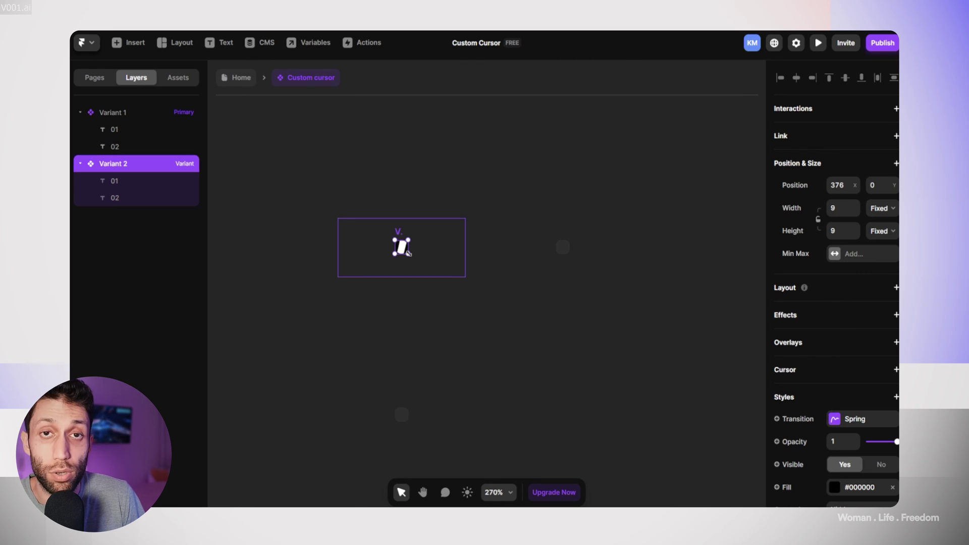
{"action": "left_click_drag", "start_coordinate": [408, 252], "coordinate": [662, 414]}
{"action": "left_click", "coordinate": [495, 219]}
- Move Variant 2 beside the tiny Variant 1, to about X 142 and Y 143
{"action": "scroll", "coordinate": [497, 221], "scroll_direction": "down", "scroll_amount": 5}
{"action": "scroll", "coordinate": [497, 222], "scroll_direction": "down", "scroll_amount": 3}
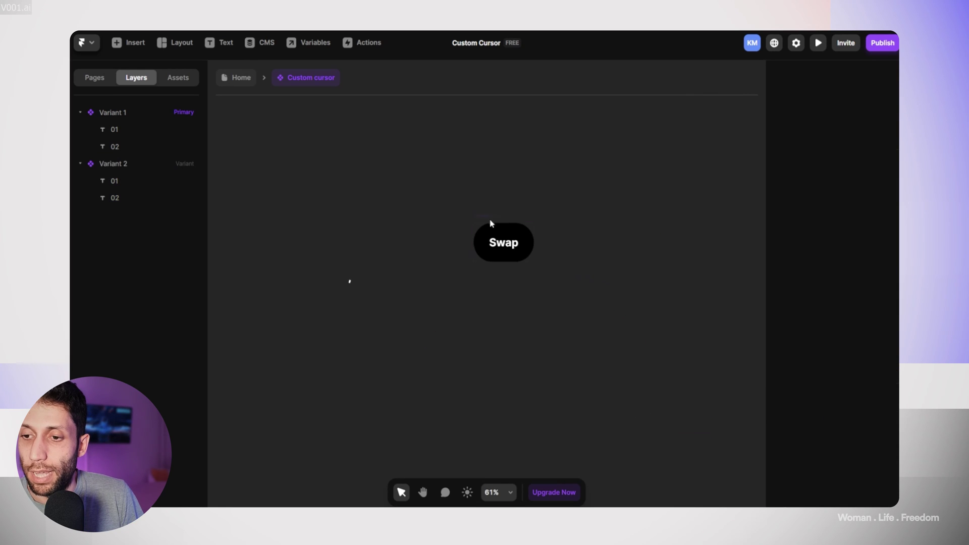
{"action": "left_click_drag", "start_coordinate": [486, 220], "coordinate": [411, 273]}
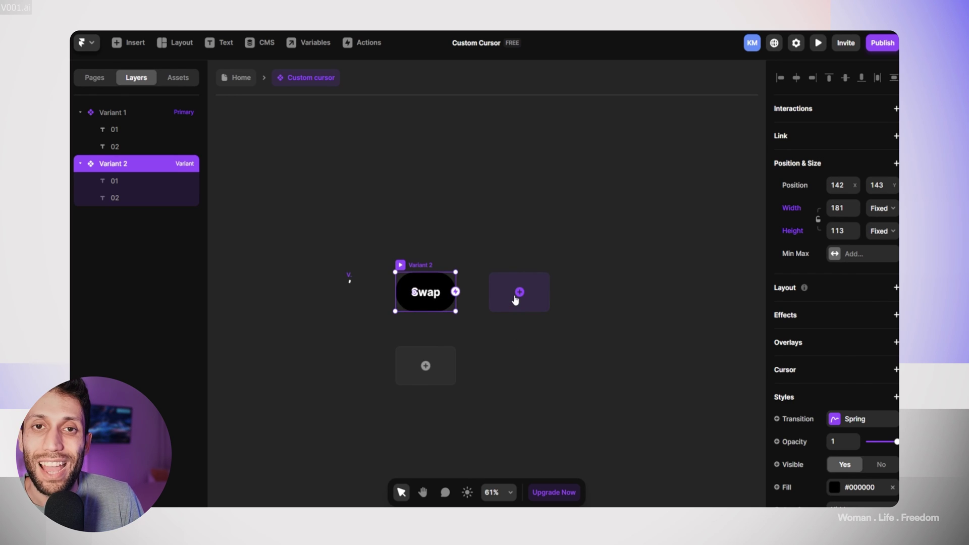
- Add a third variant based on Variant 2 and shift its text layers 01 and 02 left until 01 sits inside the pill
{"action": "left_click", "coordinate": [515, 298]}
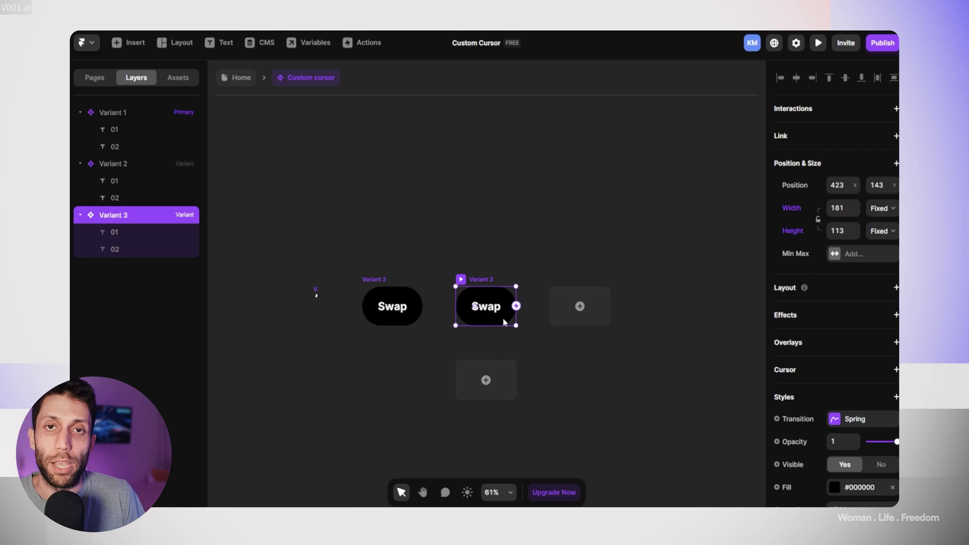
{"action": "scroll", "coordinate": [500, 311], "scroll_direction": "up", "scroll_amount": 3}
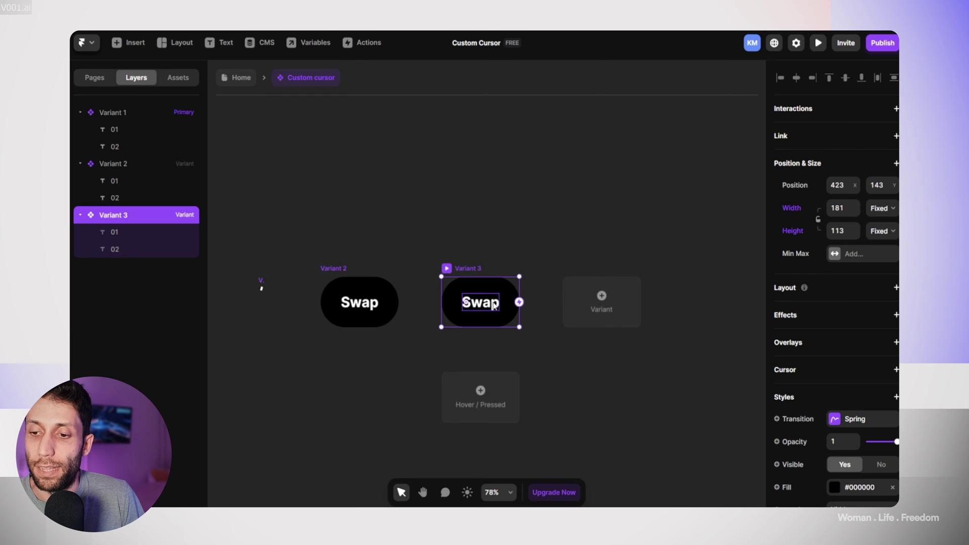
{"action": "double_click", "coordinate": [492, 306]}
{"action": "left_click", "coordinate": [108, 232], "text": "shift"}
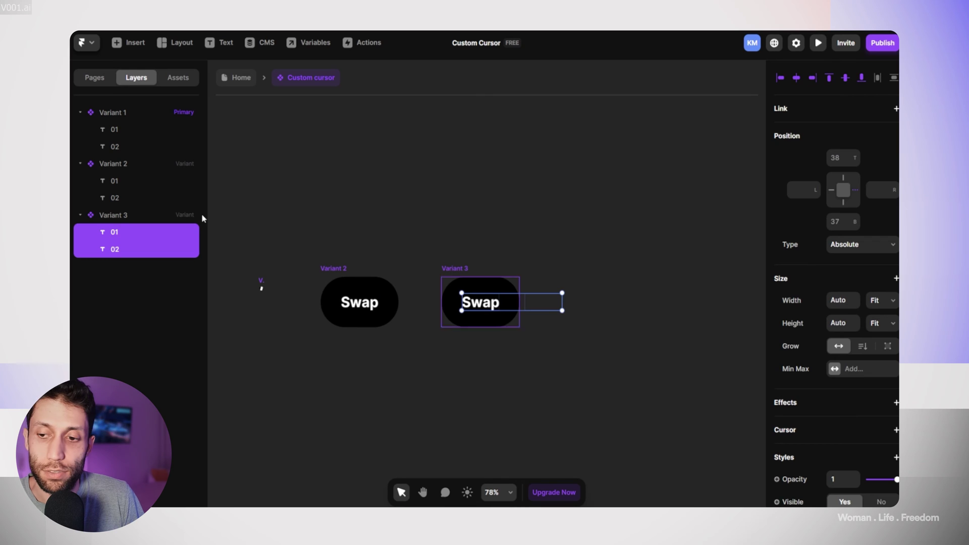
{"action": "key", "text": "shift+Left"}
{"action": "key", "text": "shift+Left"}
{"action": "key", "text": "shift+Left"}
{"action": "key", "text": "shift+Left"}
{"action": "key", "text": "shift+Left"}
{"action": "key", "text": "shift+Left"}
{"action": "key", "text": "shift+Left"}
{"action": "key", "text": "shift+Left"}
{"action": "key", "text": "shift+Left"}
{"action": "key", "text": "shift+Left"}
{"action": "key", "text": "shift+Left"}
{"action": "key", "text": "shift+Left"}
{"action": "key", "text": "shift+Left"}
{"action": "key", "text": "shift+Left"}
{"action": "key", "text": "shift+Left"}
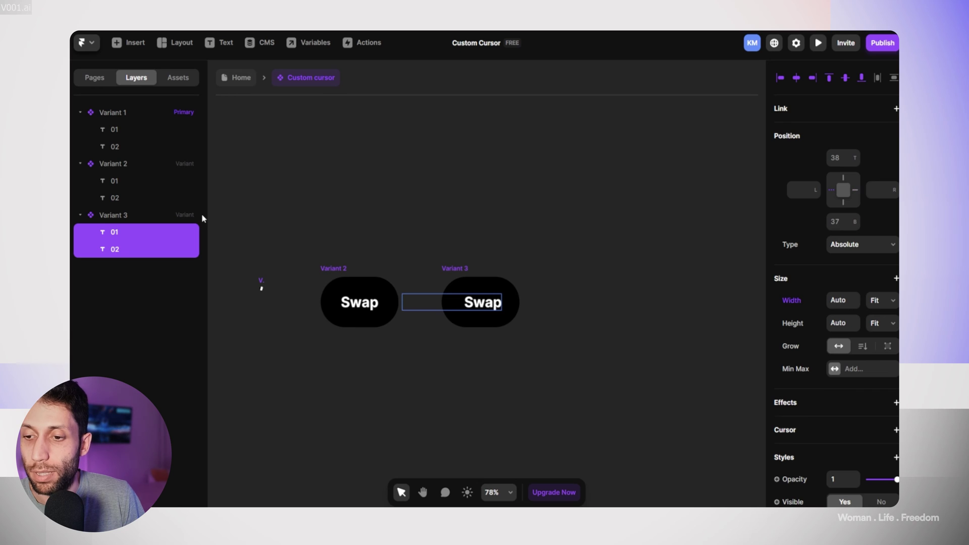
- Nudge Variant 3's text layers 01 and 02 further left so that Swap sits centred in the pill
{"action": "key", "text": "shift+Left"}
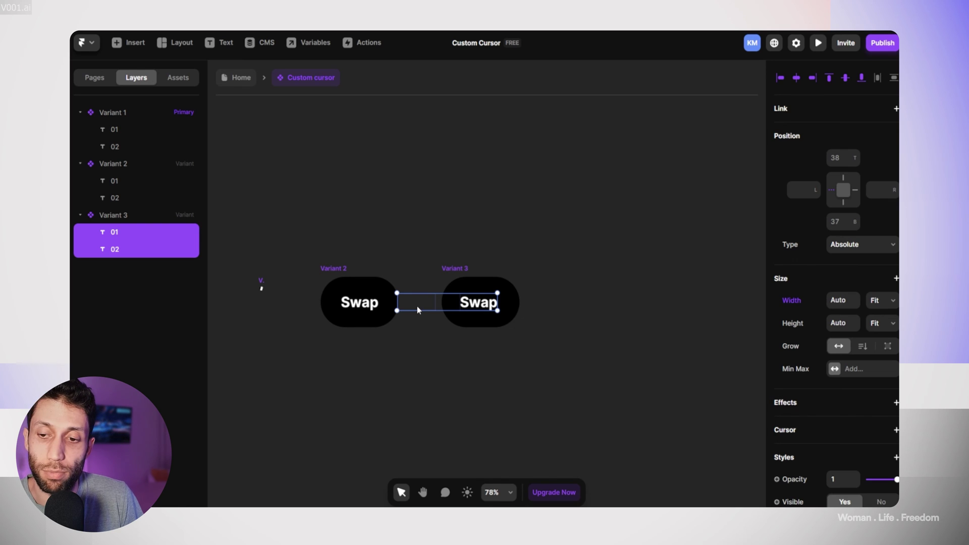
{"action": "left_click", "coordinate": [417, 282]}
{"action": "scroll", "coordinate": [397, 243], "scroll_direction": "left", "scroll_amount": 5}
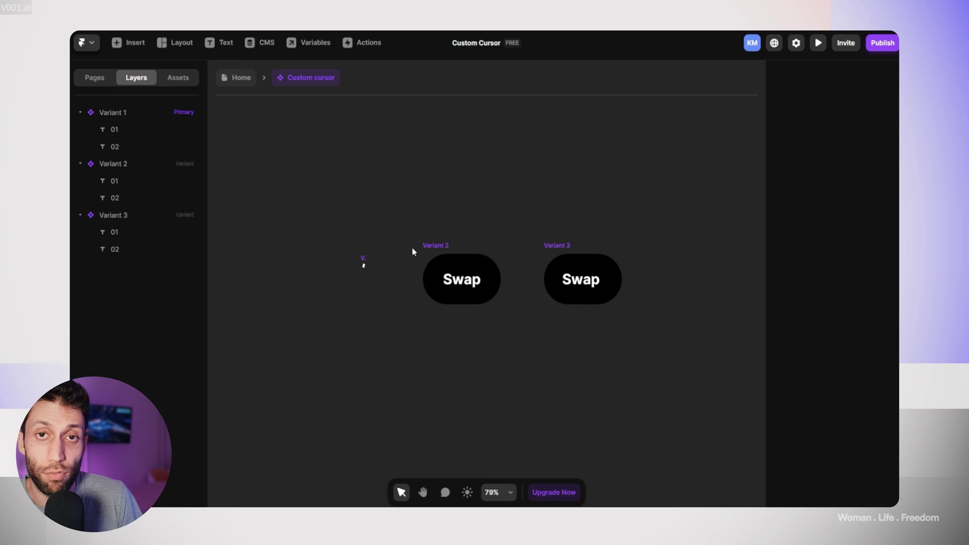
- Connect Variant 1 to Variant 2 with an interaction triggered on Appear and a delay of 0.1 s
{"action": "left_click", "coordinate": [365, 254]}
{"action": "scroll", "coordinate": [365, 254], "scroll_direction": "up", "scroll_amount": 3}
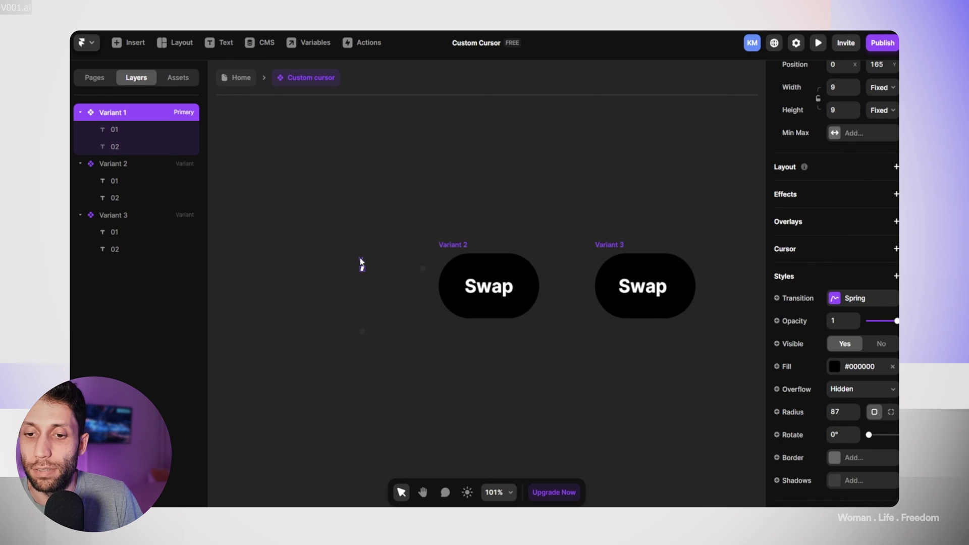
{"action": "scroll", "coordinate": [361, 263], "scroll_direction": "up", "scroll_amount": 5}
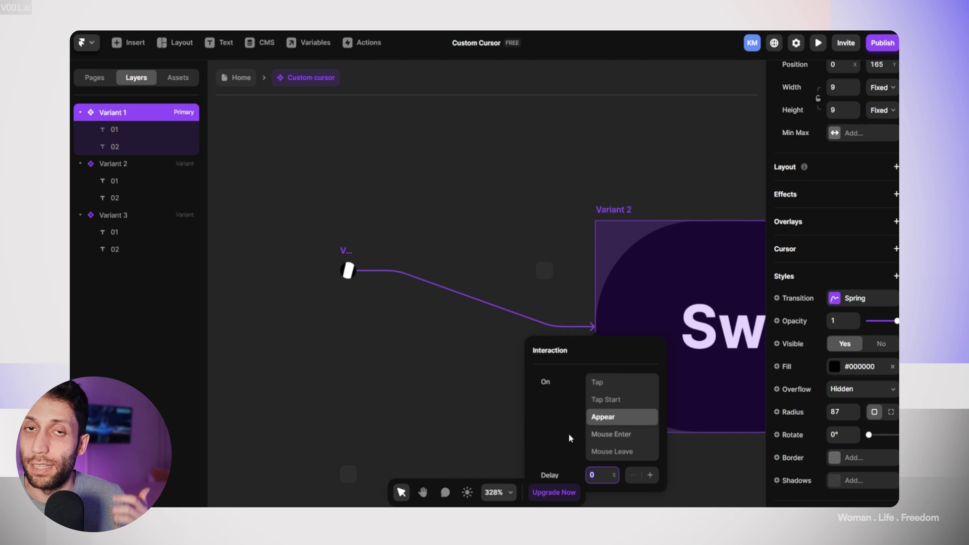
{"action": "left_click", "coordinate": [615, 472]}
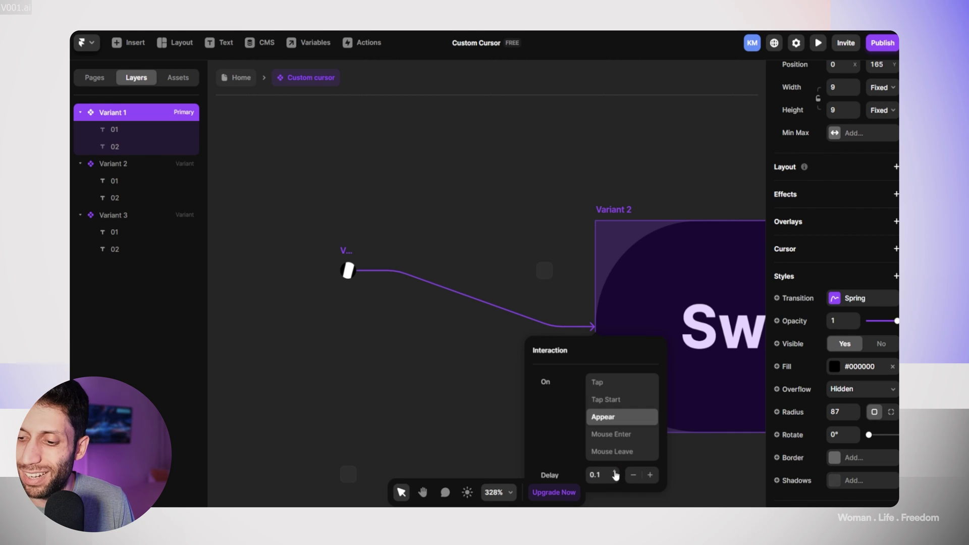
{"action": "left_click", "coordinate": [595, 452]}
{"action": "left_click", "coordinate": [325, 265]}
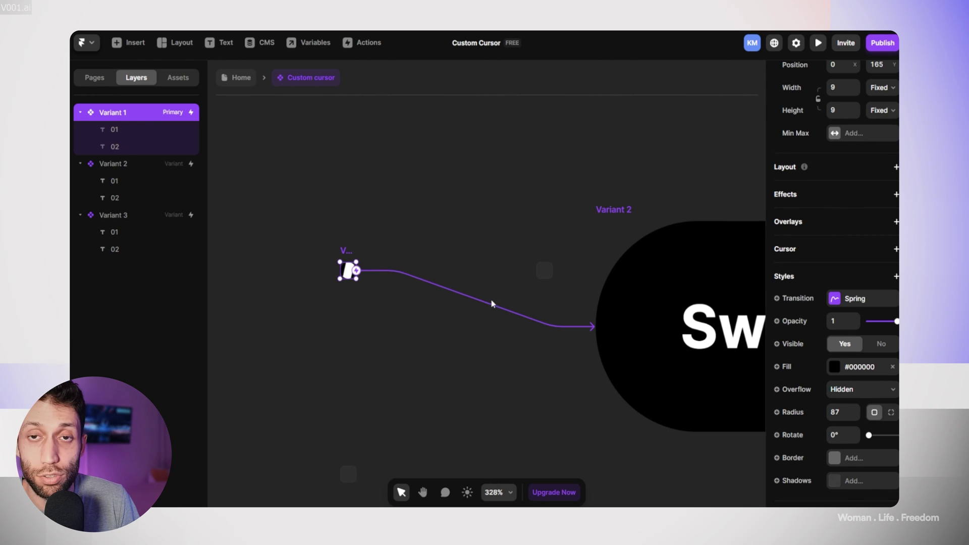
- Connect Variant 2 to Variant 3 with an interaction triggered on Appear
{"action": "left_click", "coordinate": [489, 200]}
{"action": "left_click_drag", "start_coordinate": [488, 200], "coordinate": [349, 204]}
{"action": "scroll", "coordinate": [303, 207], "scroll_direction": "down", "scroll_amount": 5}
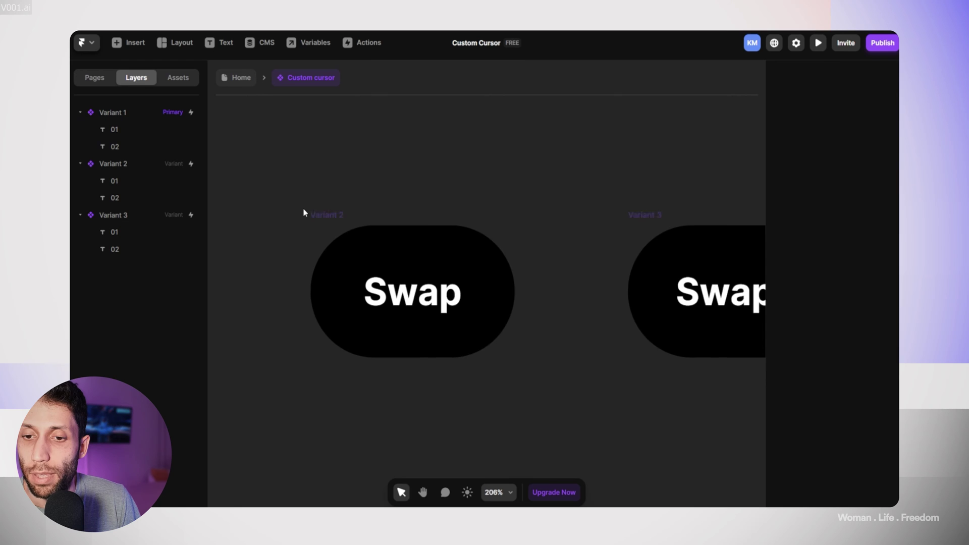
{"action": "left_click", "coordinate": [328, 213]}
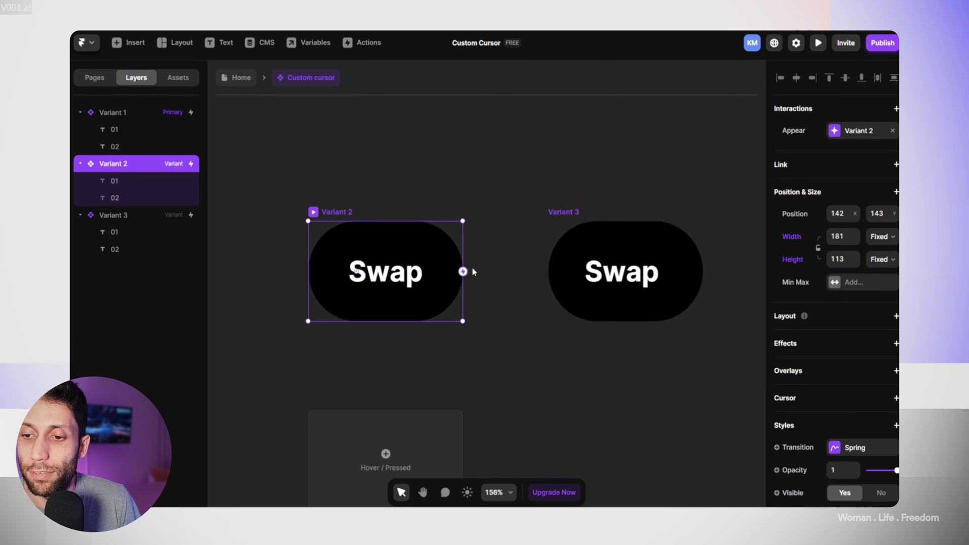
{"action": "left_click_drag", "start_coordinate": [462, 272], "coordinate": [553, 295]}
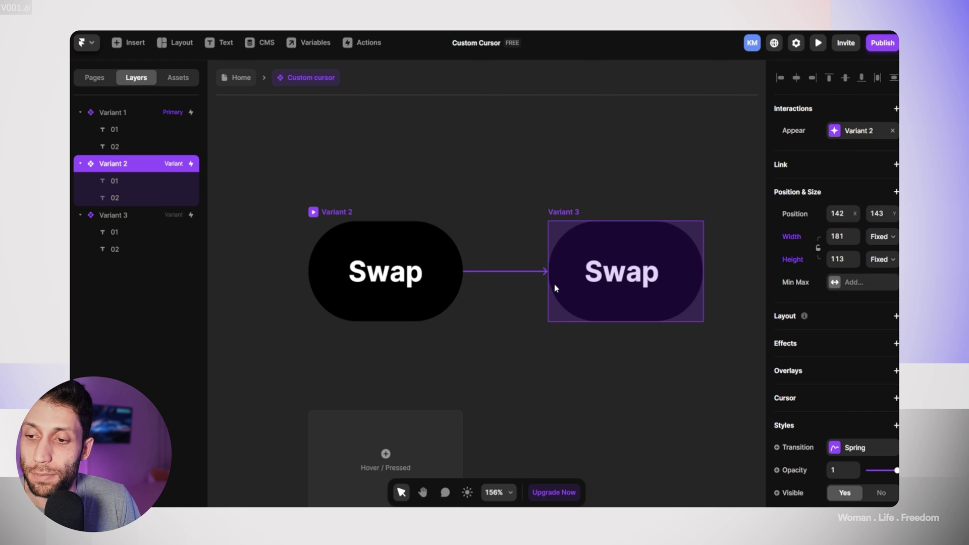
{"action": "left_click_drag", "start_coordinate": [556, 288], "coordinate": [555, 287]}
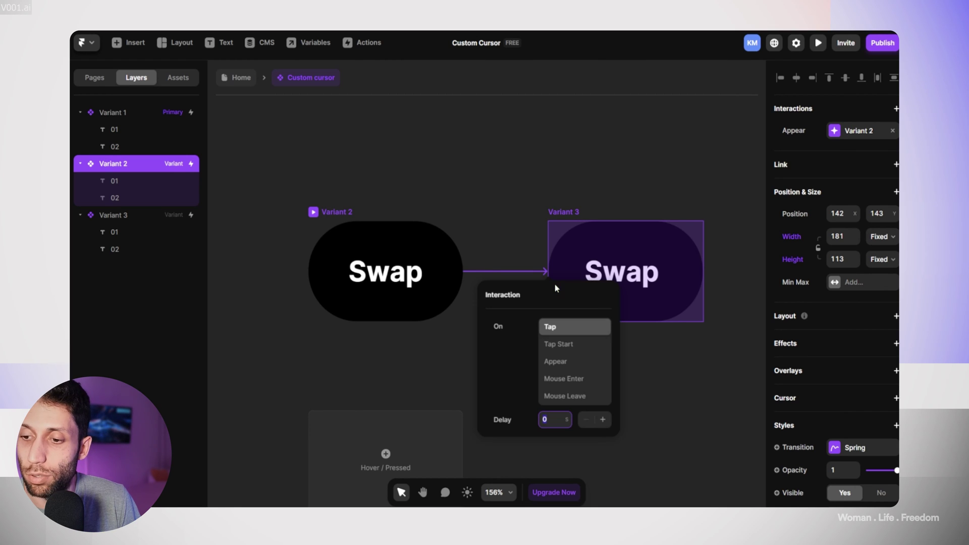
{"action": "left_click", "coordinate": [566, 362]}
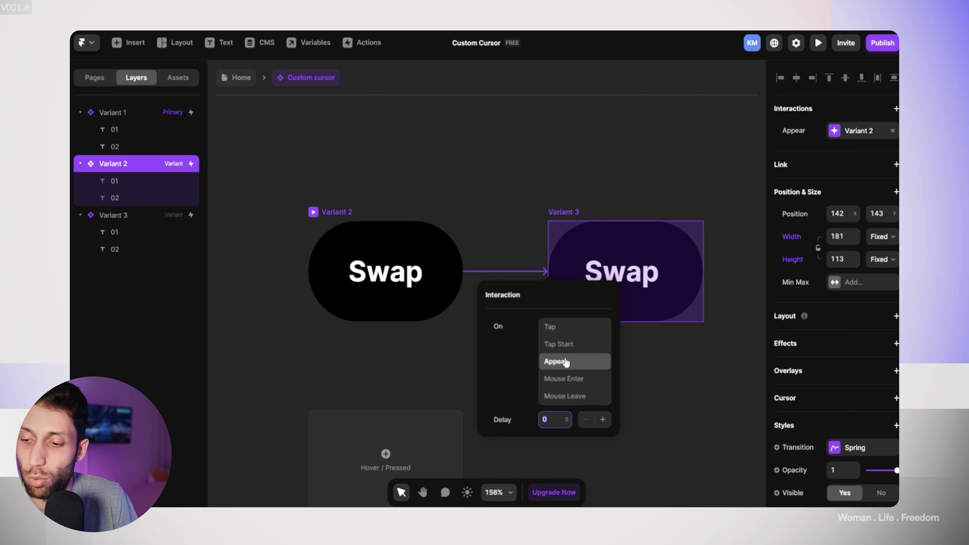
{"action": "left_click", "coordinate": [565, 363]}
- Set the delay of the interaction from Variant 2 to Variant 3 to 3 s
{"action": "left_click", "coordinate": [602, 421]}
{"action": "left_click", "coordinate": [602, 421]}
{"action": "left_click", "coordinate": [602, 420]}
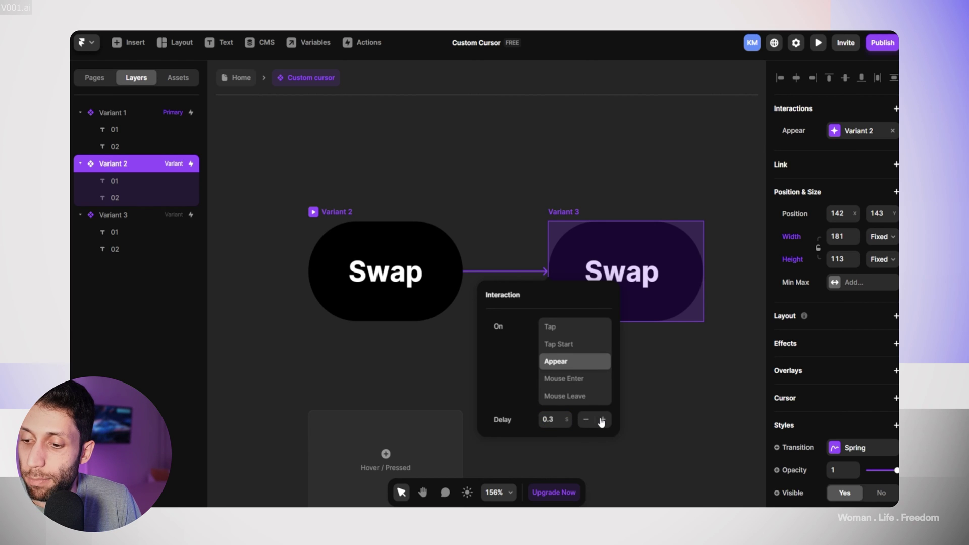
{"action": "left_click", "coordinate": [602, 421]}
{"action": "left_click", "coordinate": [602, 420]}
{"action": "left_click", "coordinate": [602, 420]}
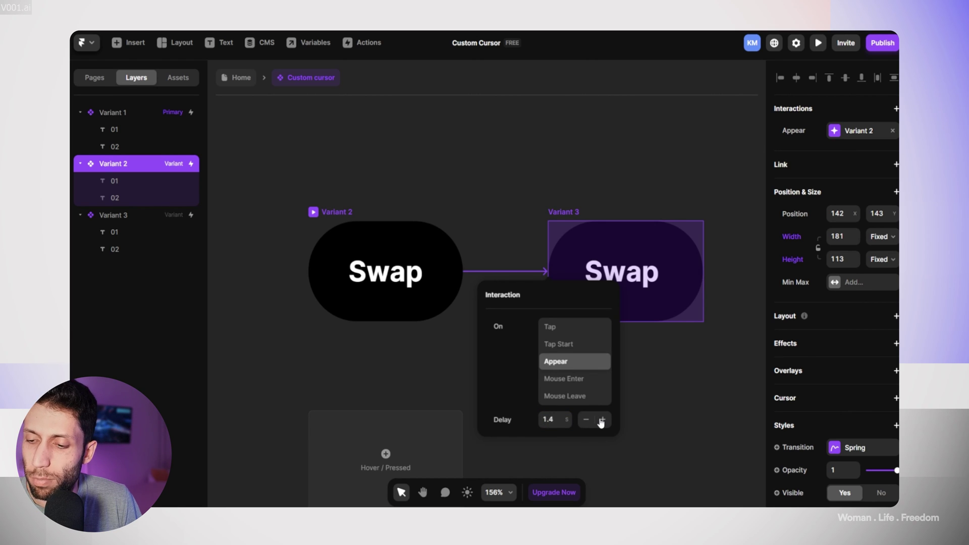
{"action": "left_click", "coordinate": [561, 419]}
{"action": "type", "text": "3"}
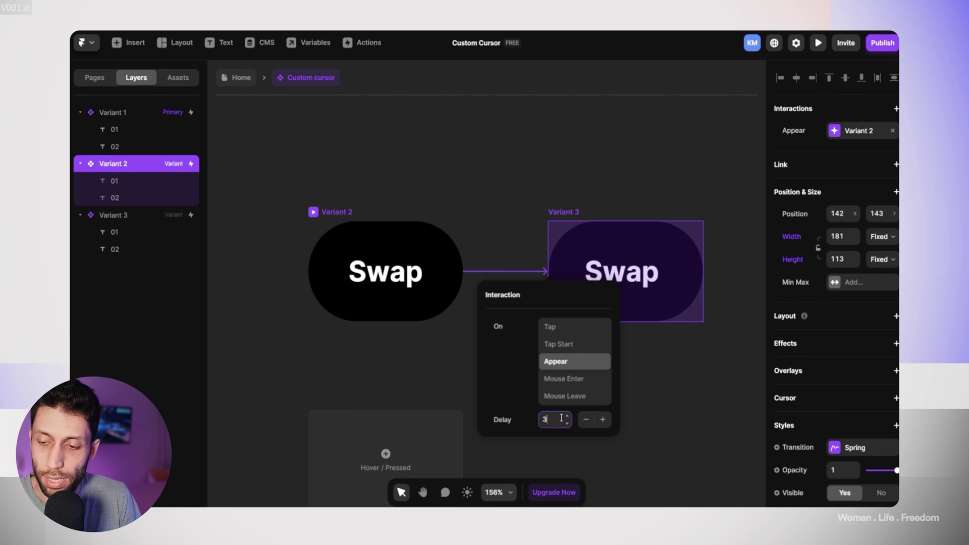
{"action": "left_click", "coordinate": [509, 379]}
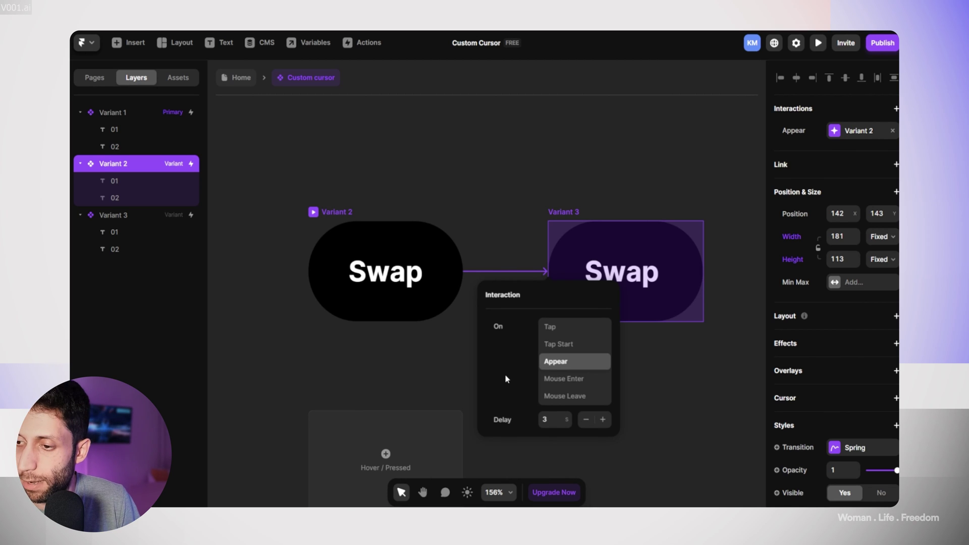
{"action": "left_click", "coordinate": [653, 179]}
{"action": "left_click", "coordinate": [523, 268]}
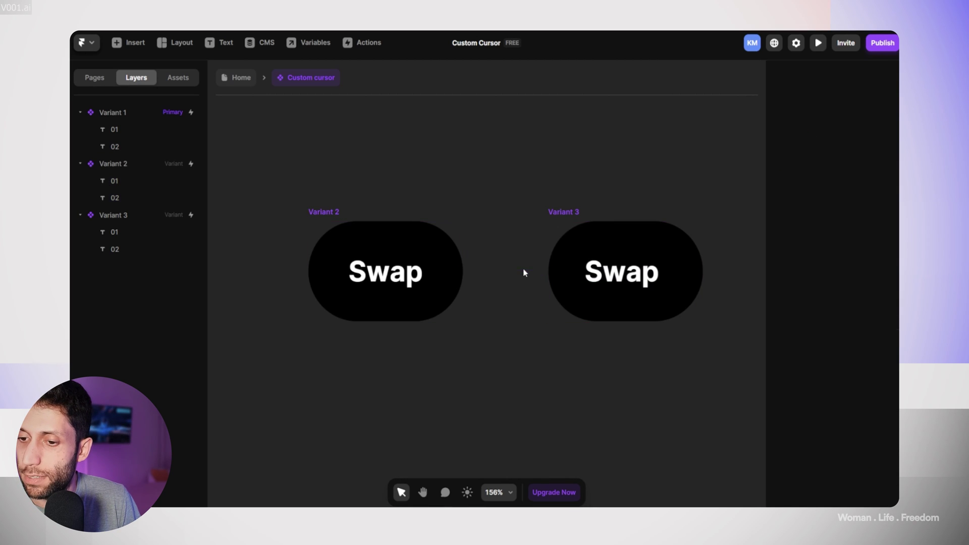
- Change the transition of Variant 2's Appear interaction to Cycle
{"action": "left_click", "coordinate": [329, 212]}
{"action": "left_click", "coordinate": [835, 132]}
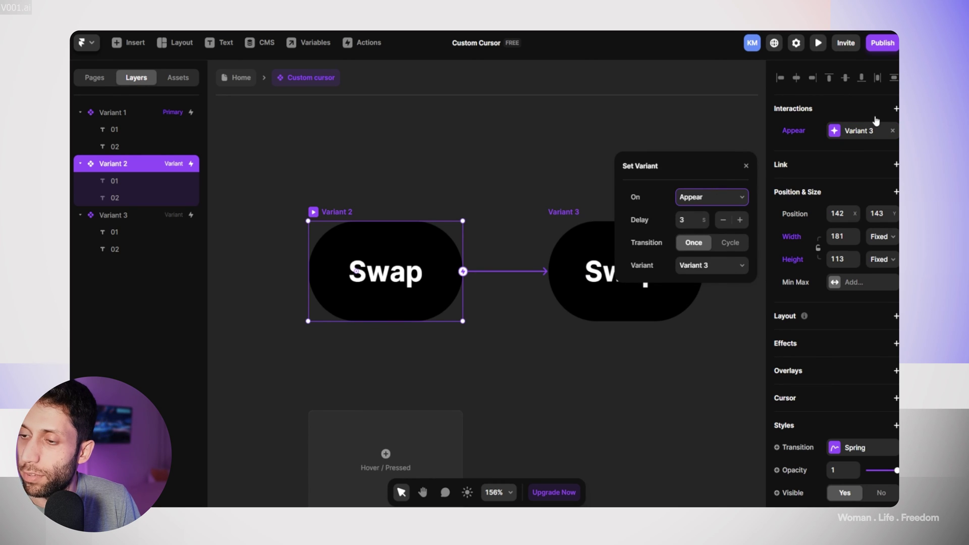
{"action": "left_click", "coordinate": [730, 244]}
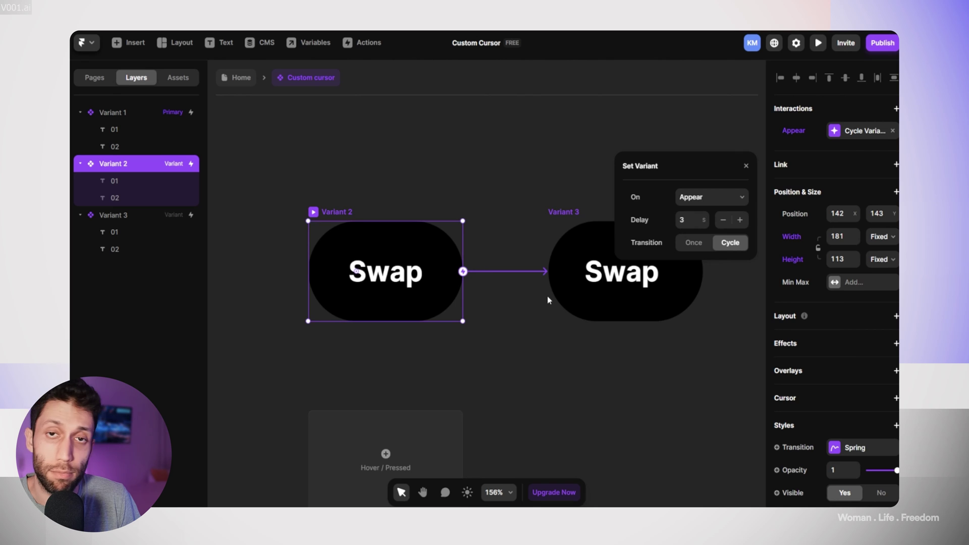
{"action": "left_click", "coordinate": [304, 276]}
{"action": "key", "text": "shift+1"}
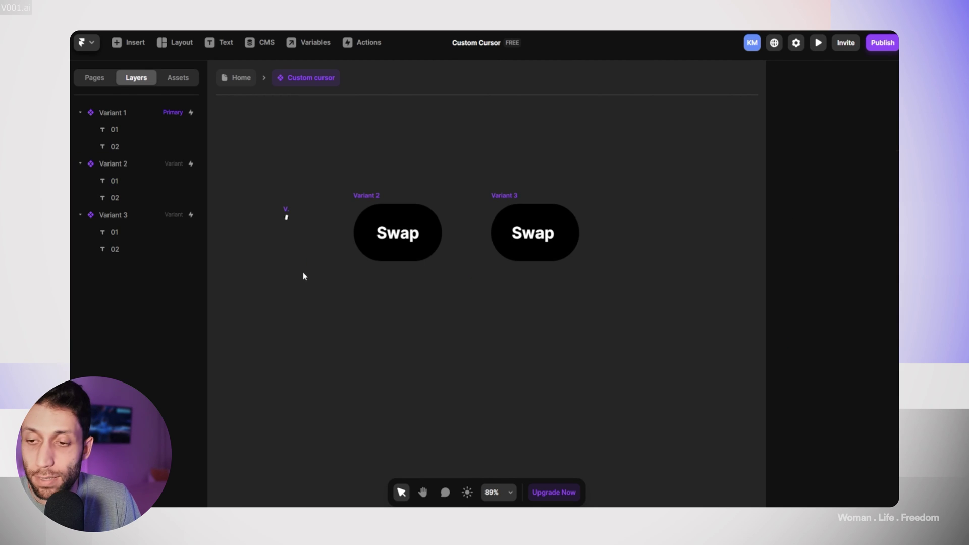
- Return to the Home page and give the slideshow a custom cursor using the Custom cursor component, with Variant 1 replacing the default pointer
{"action": "left_click", "coordinate": [95, 77]}
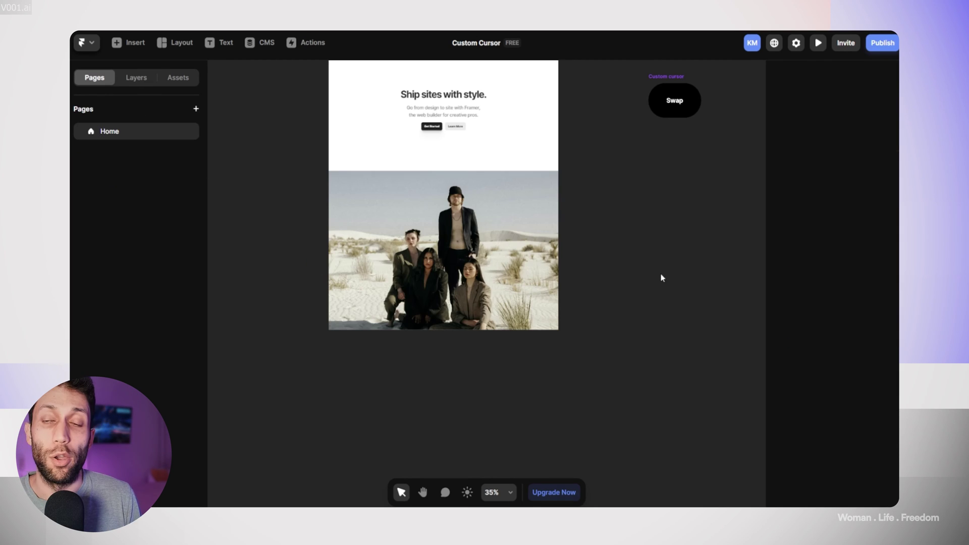
{"action": "scroll", "coordinate": [626, 267], "scroll_direction": "up", "scroll_amount": 2}
{"action": "left_click", "coordinate": [494, 273]}
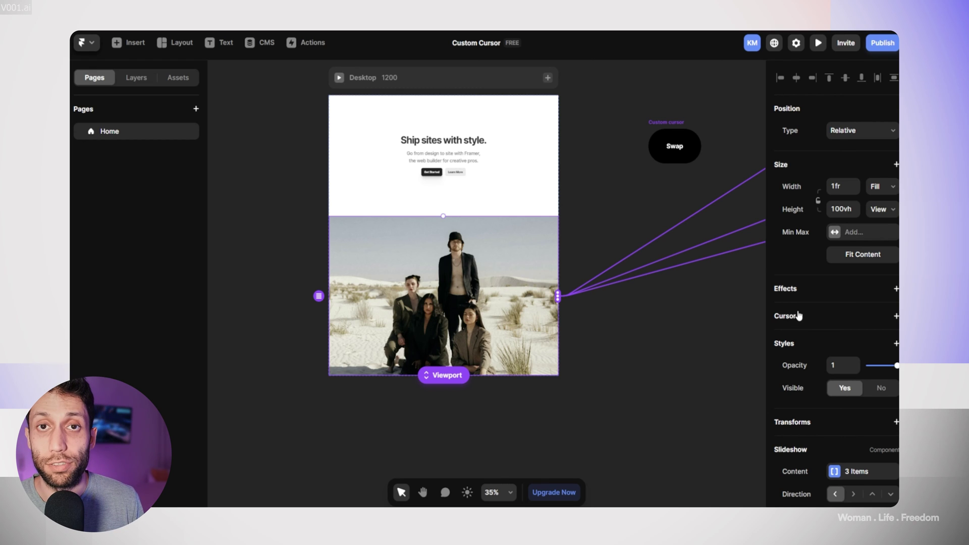
{"action": "left_click", "coordinate": [896, 316]}
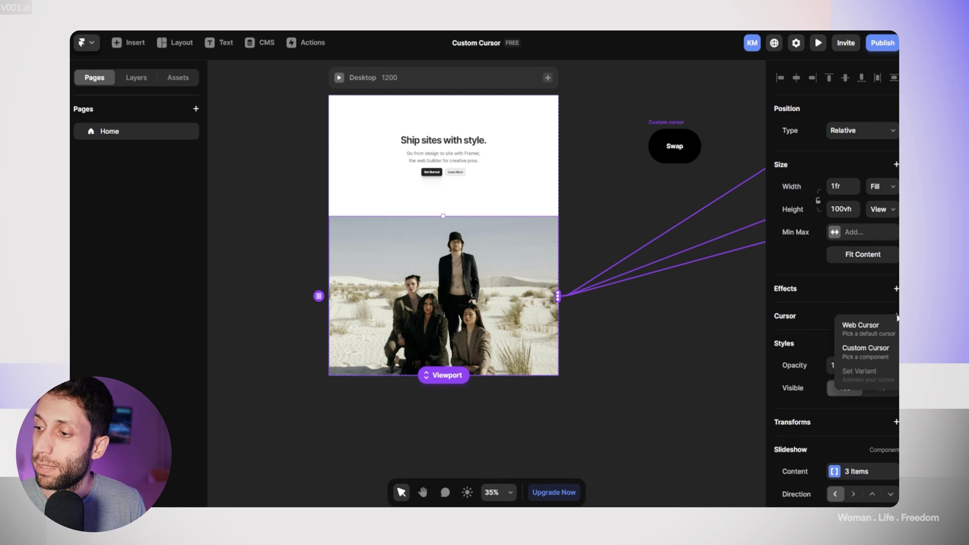
{"action": "left_click", "coordinate": [867, 351]}
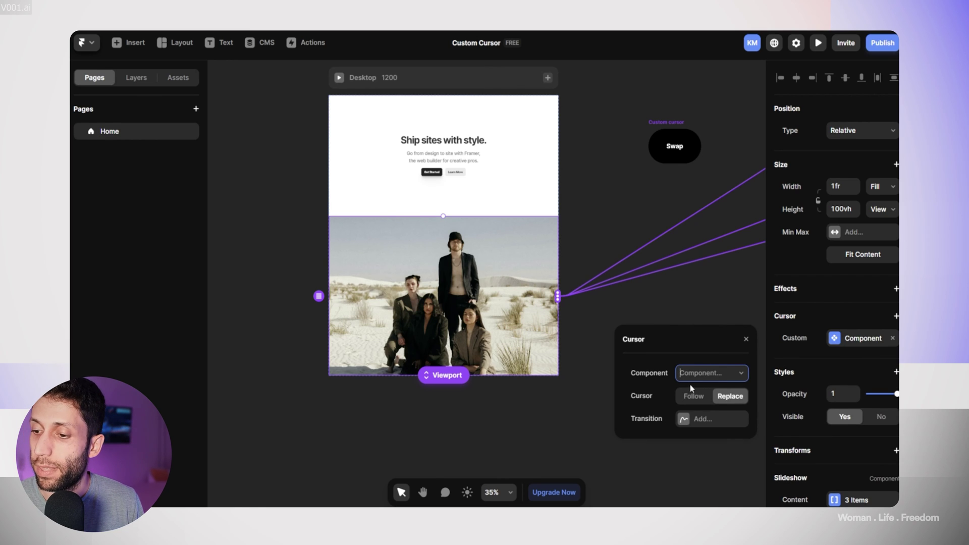
{"action": "left_click", "coordinate": [742, 374]}
{"action": "left_click", "coordinate": [742, 374]}
{"action": "left_click", "coordinate": [742, 374]}
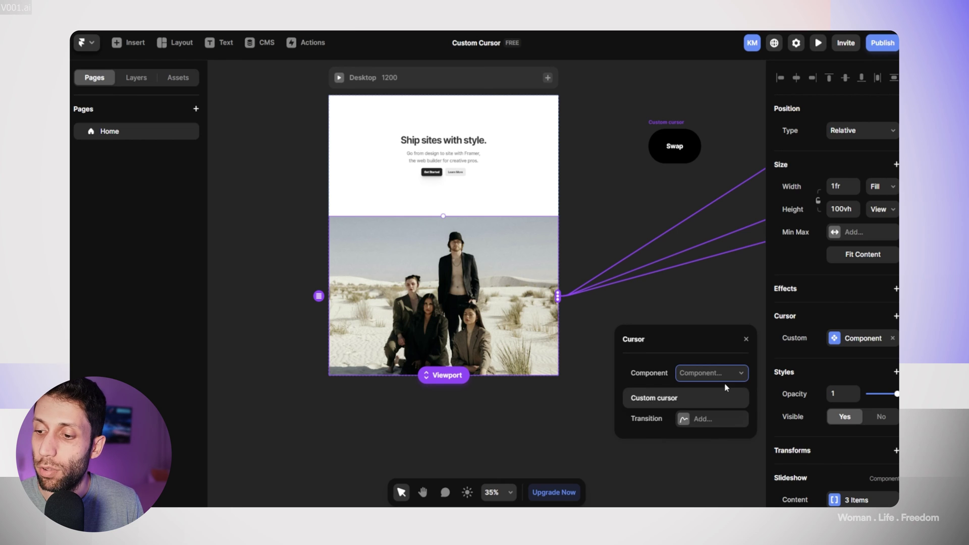
{"action": "left_click", "coordinate": [658, 397]}
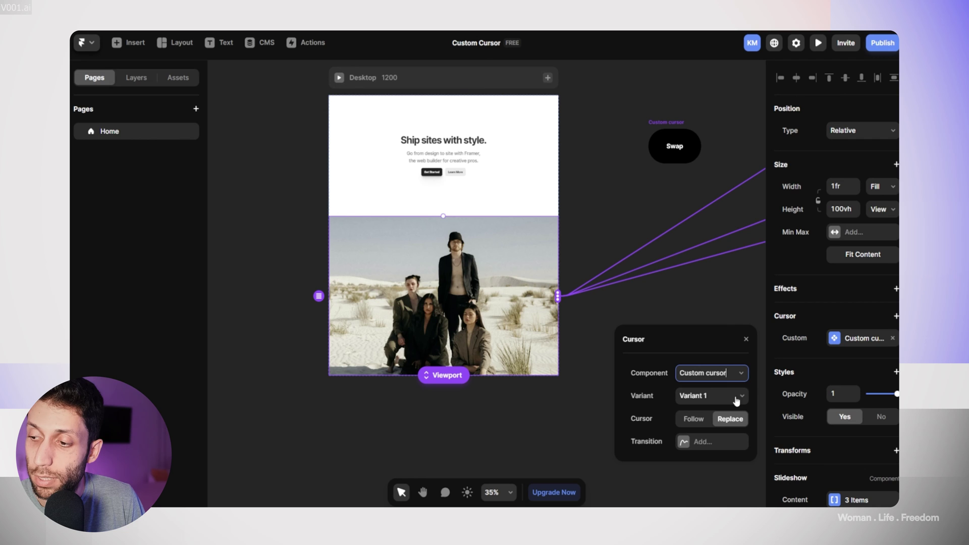
{"action": "left_click", "coordinate": [747, 342]}
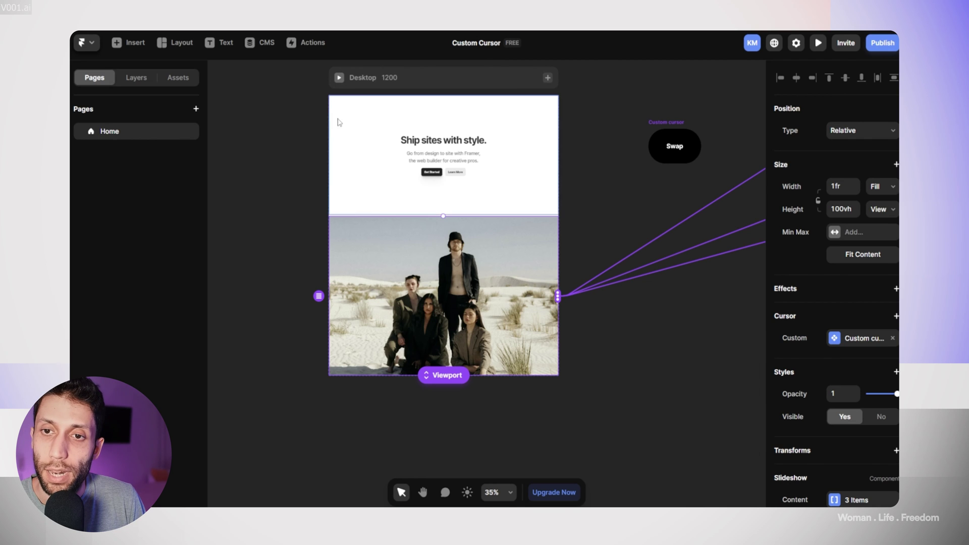
- Preview the Desktop page and swap through the slideshow images to test the animated Swap cursor on and off the slideshow
{"action": "left_click", "coordinate": [339, 78]}
{"action": "scroll", "coordinate": [378, 189], "scroll_direction": "down", "scroll_amount": 10}
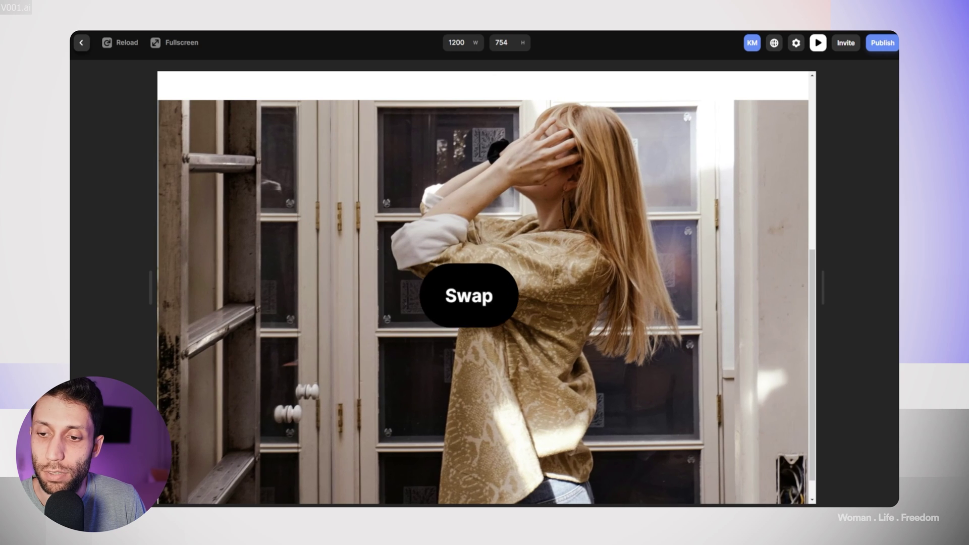
{"action": "left_click", "coordinate": [469, 296]}
{"action": "left_click", "coordinate": [439, 285]}
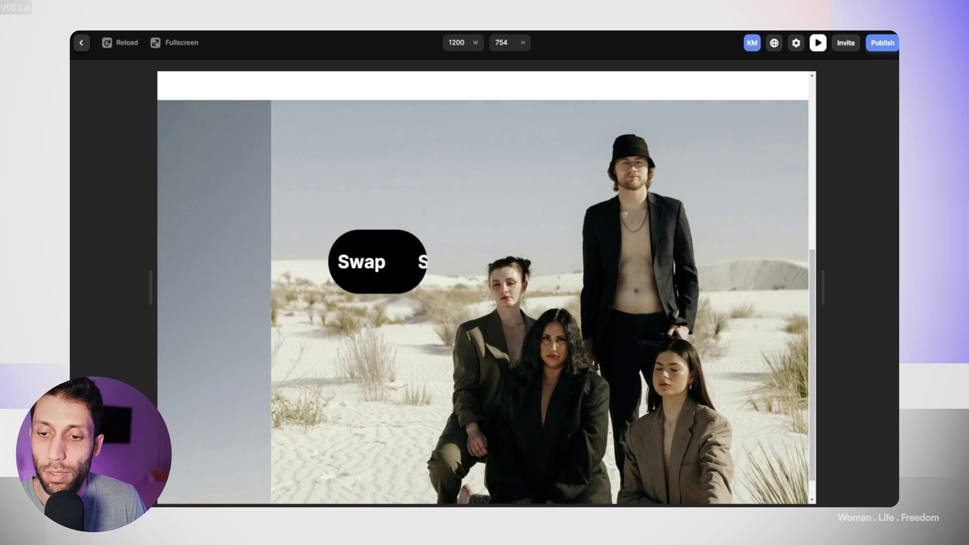
{"action": "left_click", "coordinate": [394, 286]}
{"action": "scroll", "coordinate": [396, 287], "scroll_direction": "up", "scroll_amount": 1}
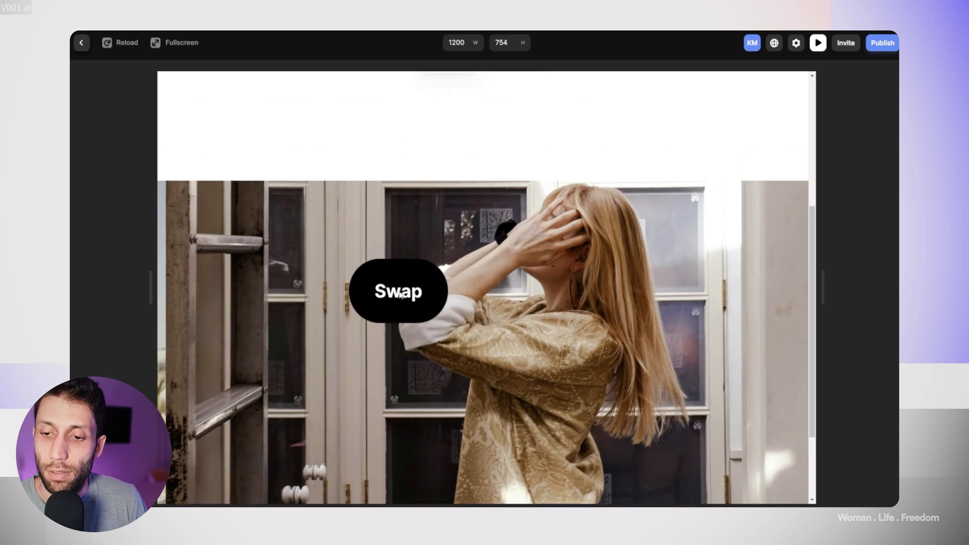
{"action": "right_click", "coordinate": [411, 289]}
{"action": "left_click", "coordinate": [373, 132]}
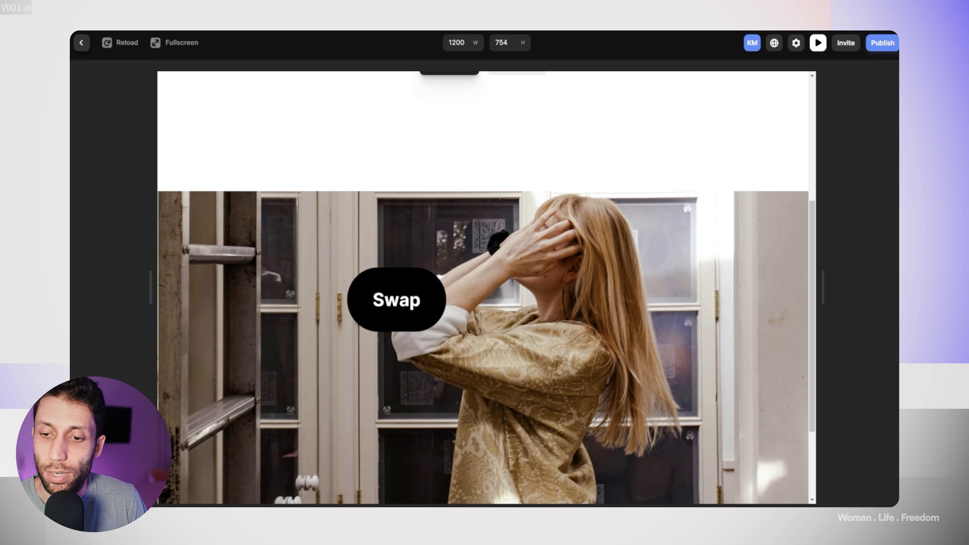
{"action": "left_click", "coordinate": [525, 341]}
{"action": "scroll", "coordinate": [524, 359], "scroll_direction": "down", "scroll_amount": 3}
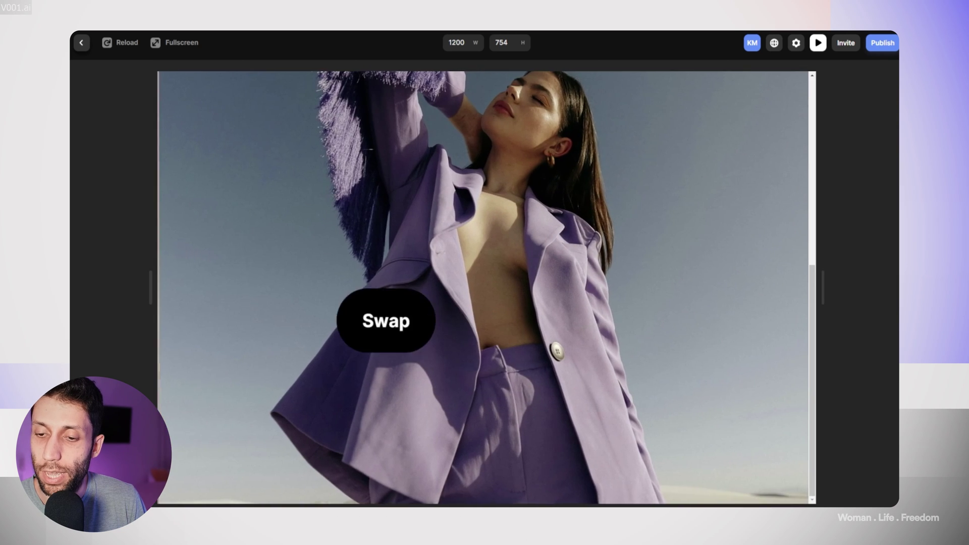
{"action": "left_click", "coordinate": [384, 303]}
{"action": "left_click", "coordinate": [504, 261]}
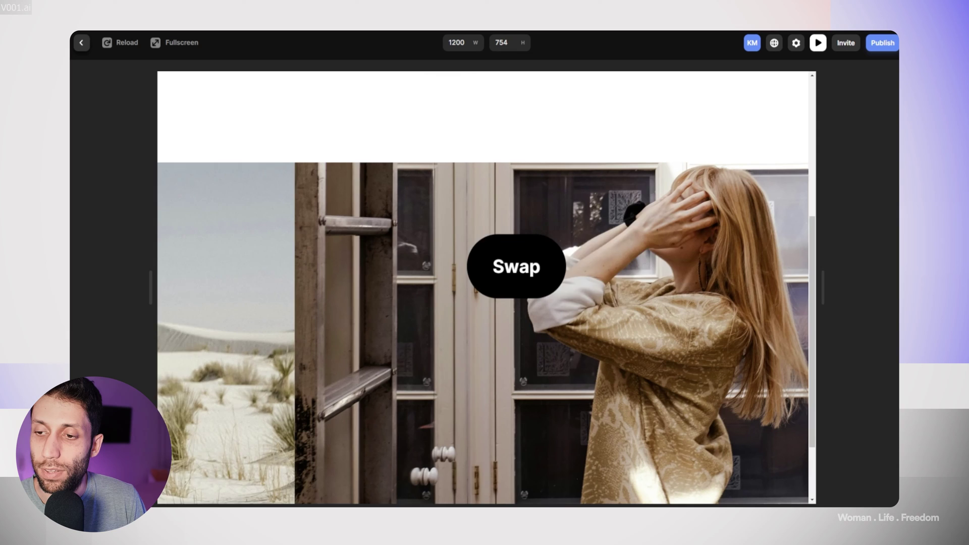
{"action": "left_click", "coordinate": [507, 280]}
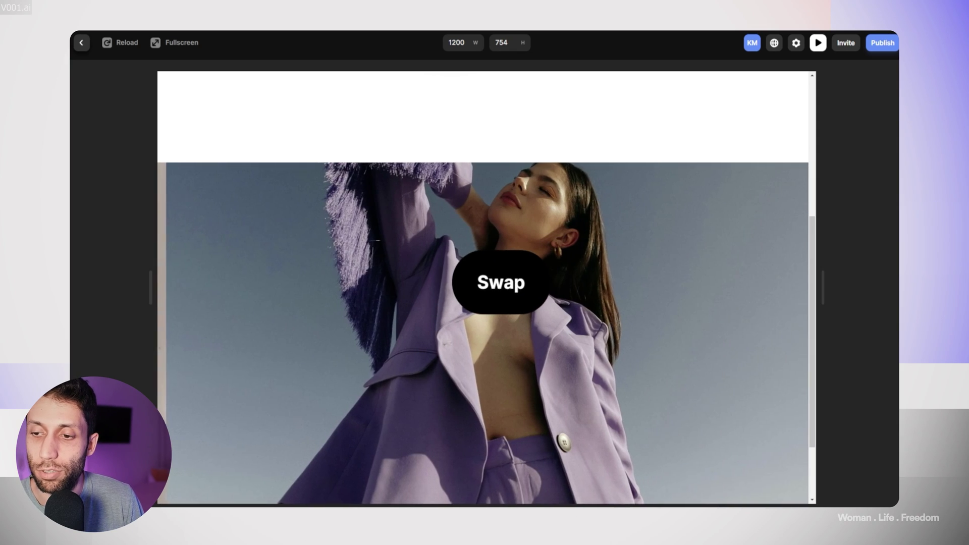
{"action": "left_click", "coordinate": [498, 282]}
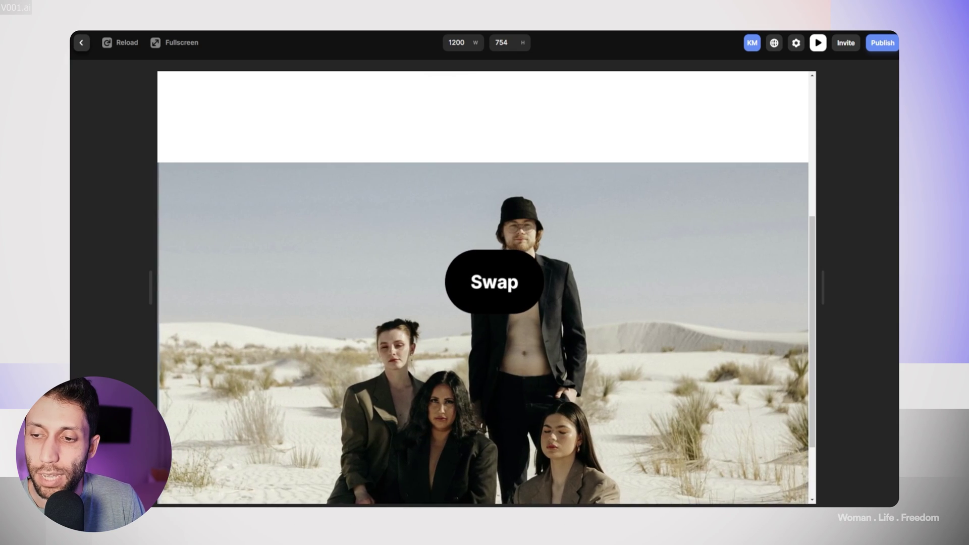
{"action": "left_click", "coordinate": [496, 282]}
{"action": "left_click", "coordinate": [494, 277]}
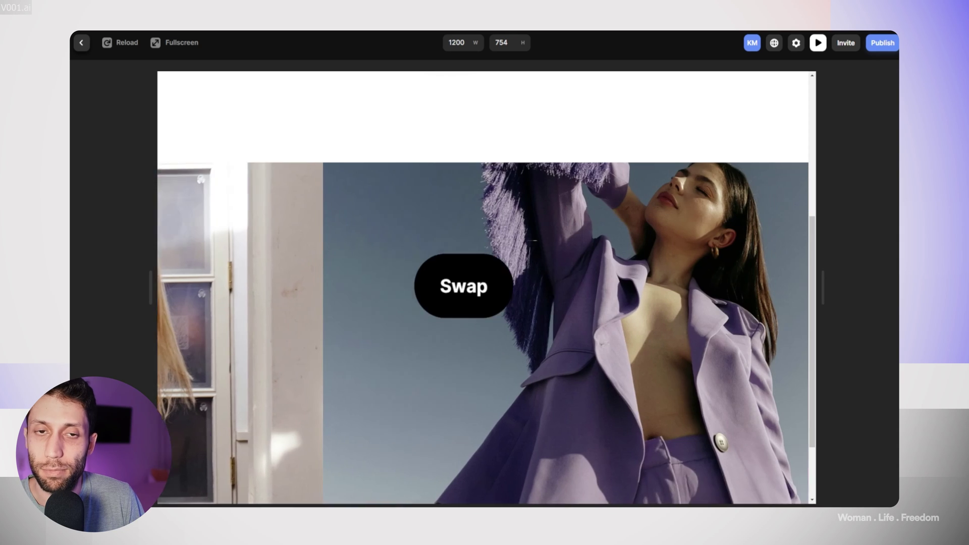
- Leave the preview and open the Custom cursor component for editing, with its three variants in view
{"action": "key", "text": "Escape"}
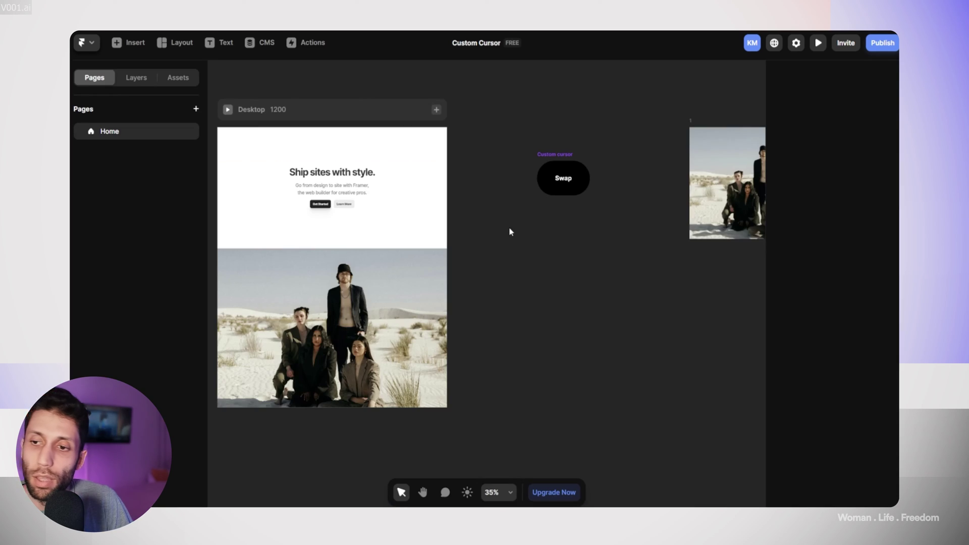
{"action": "left_click", "coordinate": [551, 159]}
{"action": "double_click", "coordinate": [551, 159]}
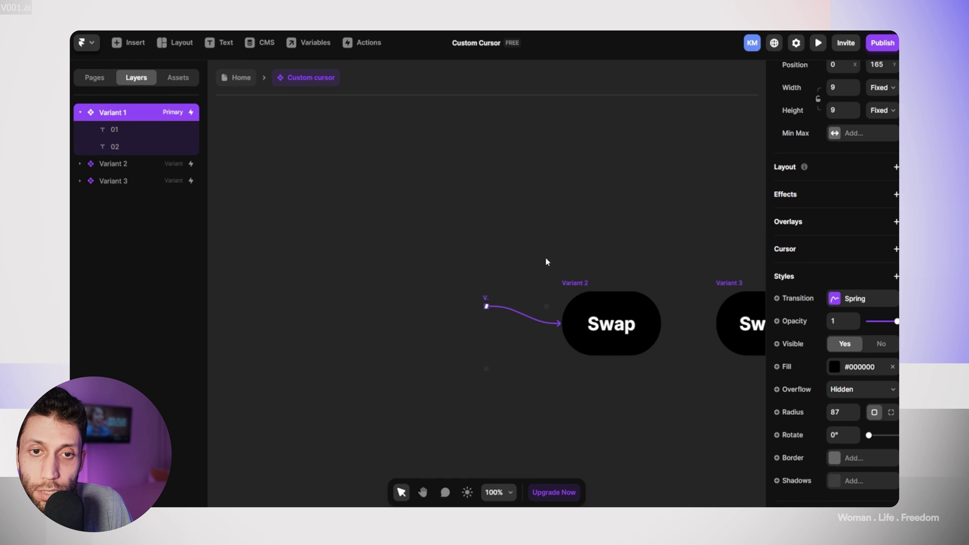
{"action": "left_click_drag", "start_coordinate": [554, 219], "coordinate": [417, 192]}
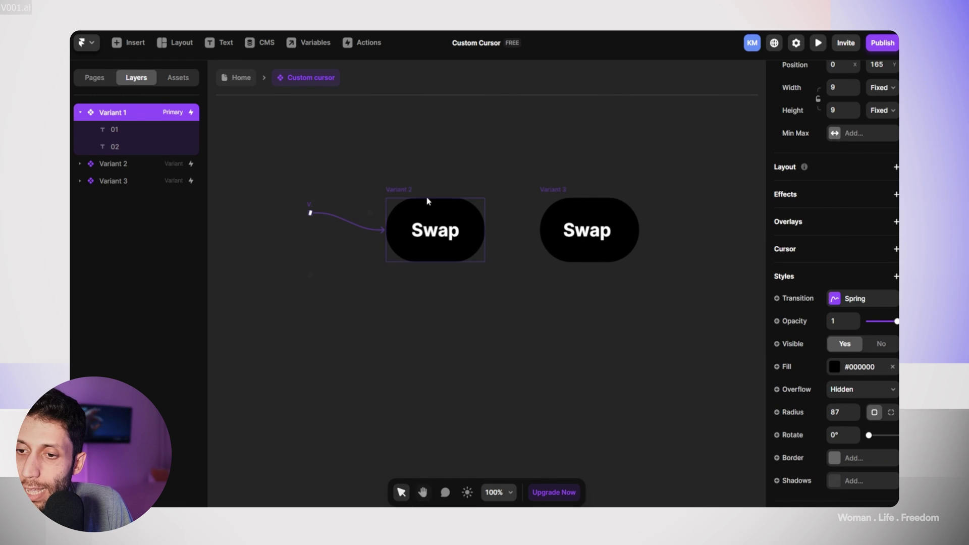
- Set the delay of Variant 3's Appear interaction leading back to Variant 2 to 3 s
{"action": "left_click", "coordinate": [562, 189]}
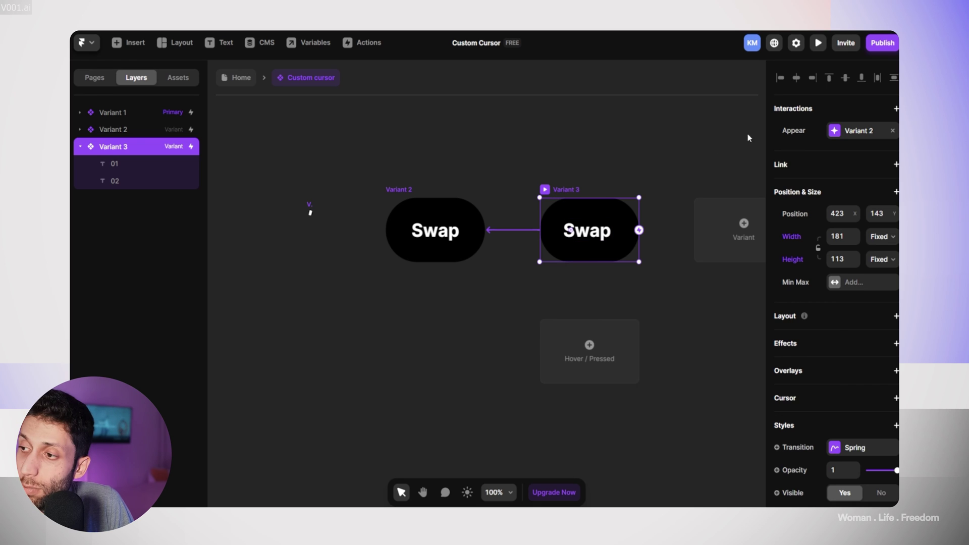
{"action": "left_click", "coordinate": [846, 130]}
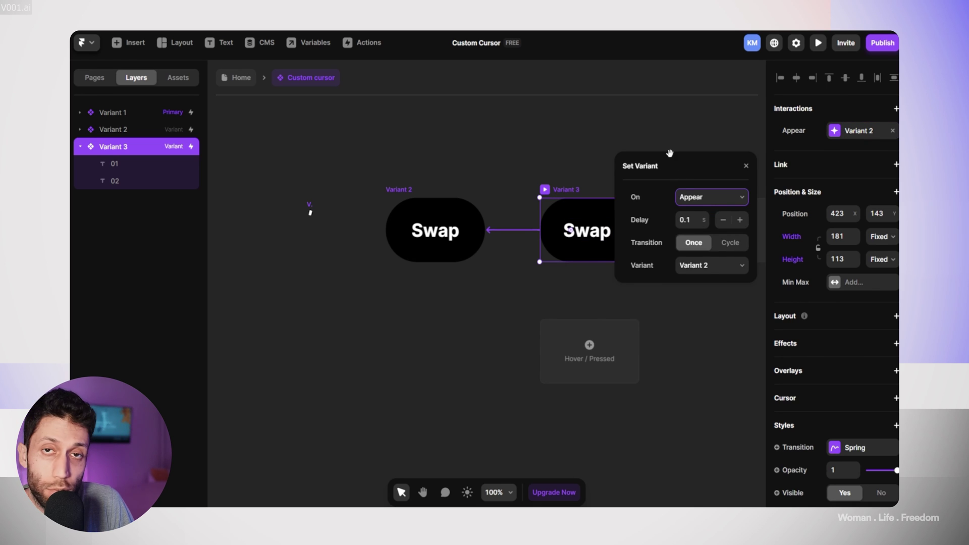
{"action": "left_click", "coordinate": [704, 216]}
{"action": "left_click", "coordinate": [703, 216]}
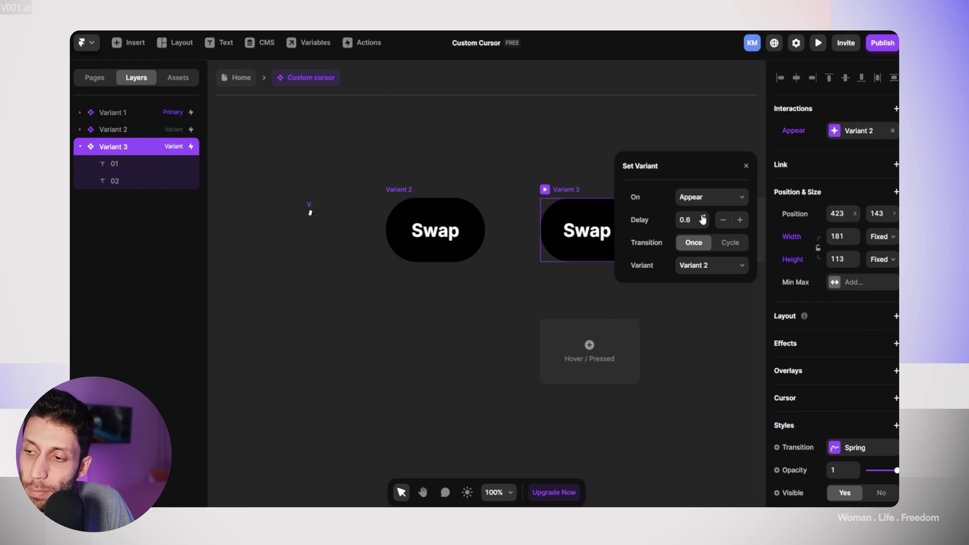
{"action": "left_click", "coordinate": [704, 216]}
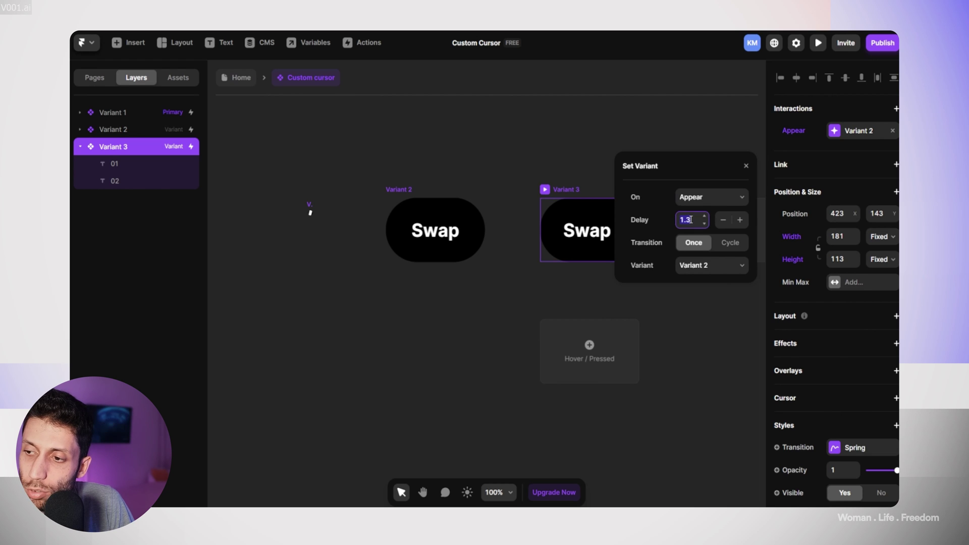
{"action": "type", "text": "3"}
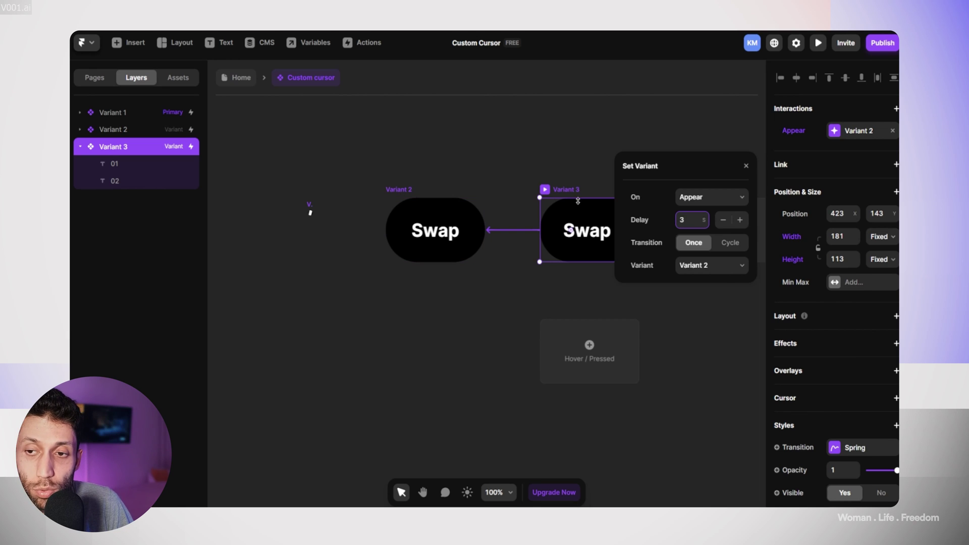
{"action": "left_click", "coordinate": [584, 154]}
- Return to the Home page and preview it, swapping through the slideshow images to test the retimed Swap cursor
{"action": "left_click", "coordinate": [94, 77]}
{"action": "left_click", "coordinate": [109, 131]}
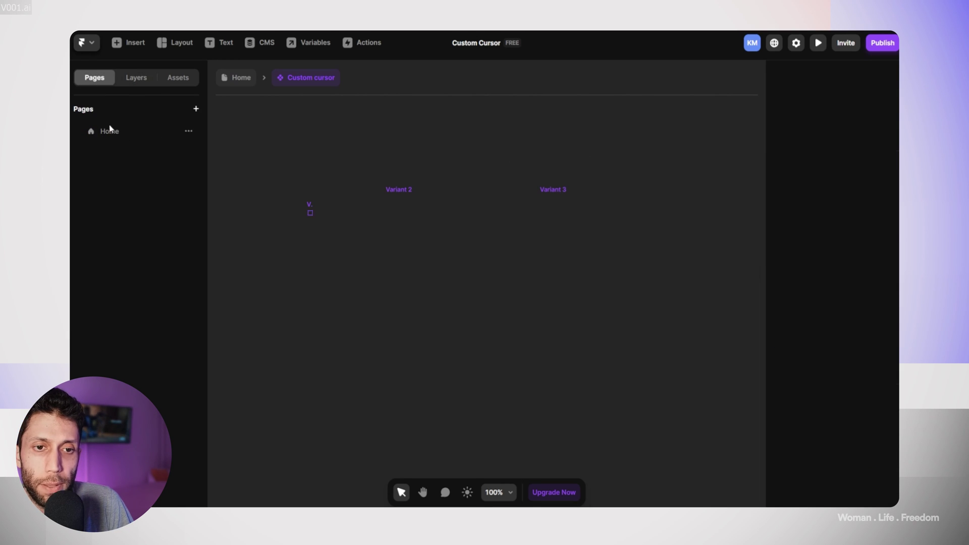
{"action": "key", "text": "super+p"}
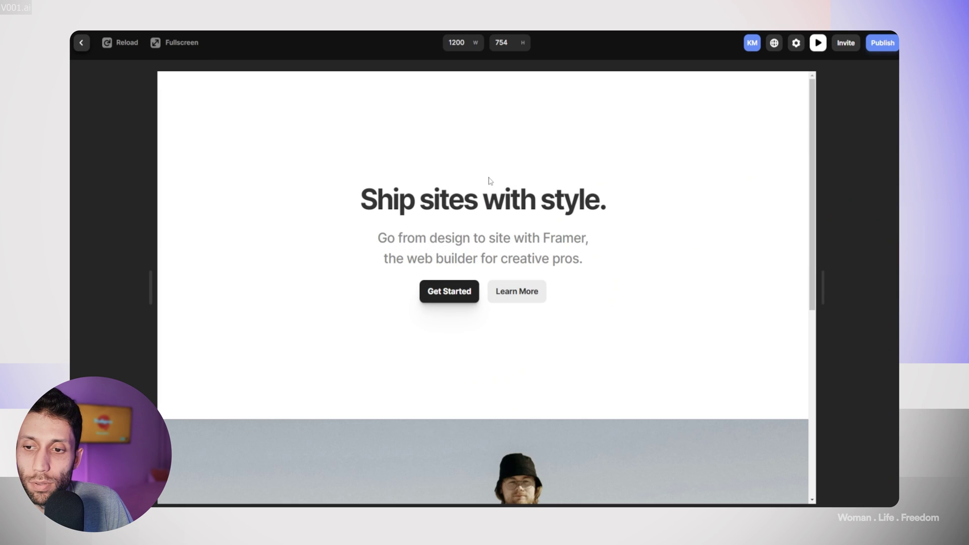
{"action": "scroll", "coordinate": [489, 181], "scroll_direction": "down", "scroll_amount": 6}
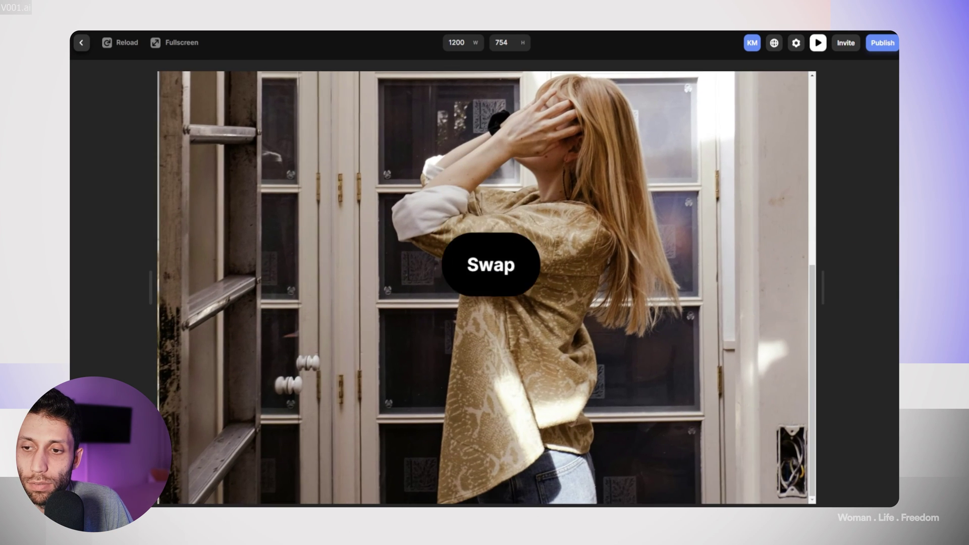
{"action": "left_click", "coordinate": [428, 283]}
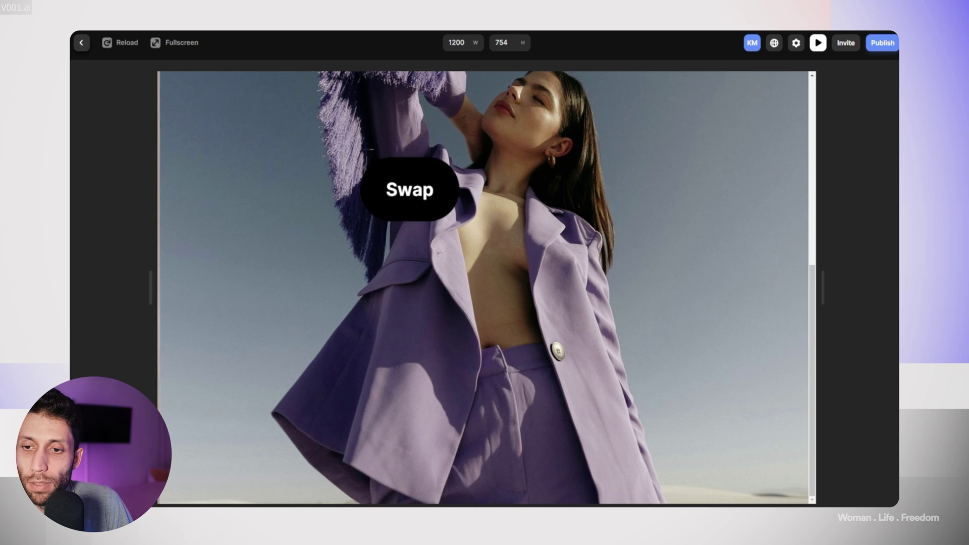
{"action": "left_click", "coordinate": [409, 188]}
{"action": "left_click", "coordinate": [538, 204]}
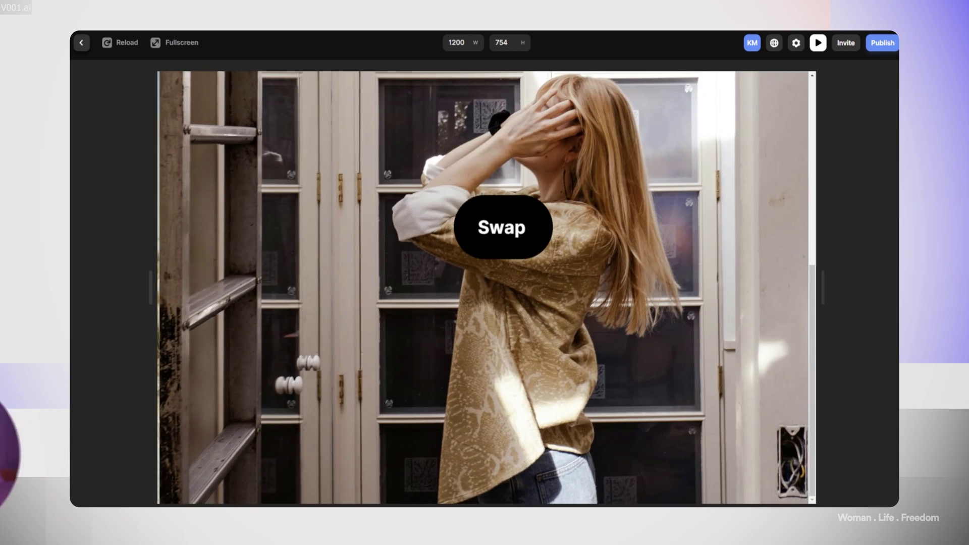
{"action": "left_click", "coordinate": [485, 234]}
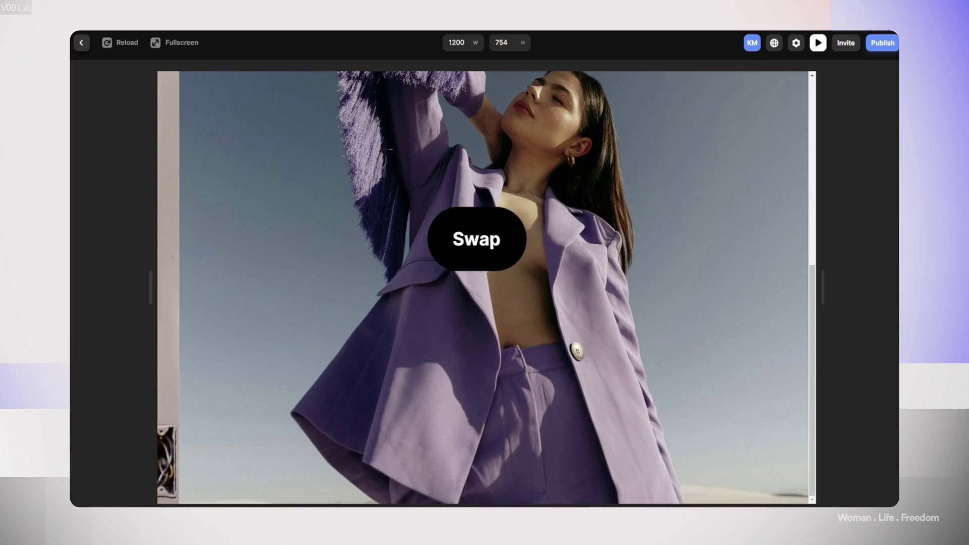
{"action": "left_click", "coordinate": [474, 240]}
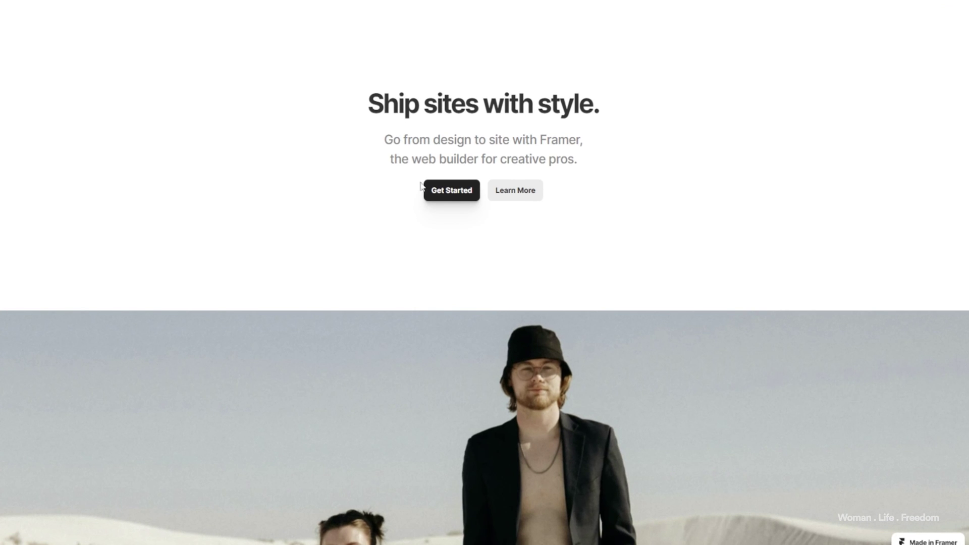
- Check the Swap cursor over the slideshow on the published site
{"action": "scroll", "coordinate": [602, 151], "scroll_direction": "down", "scroll_amount": 6}
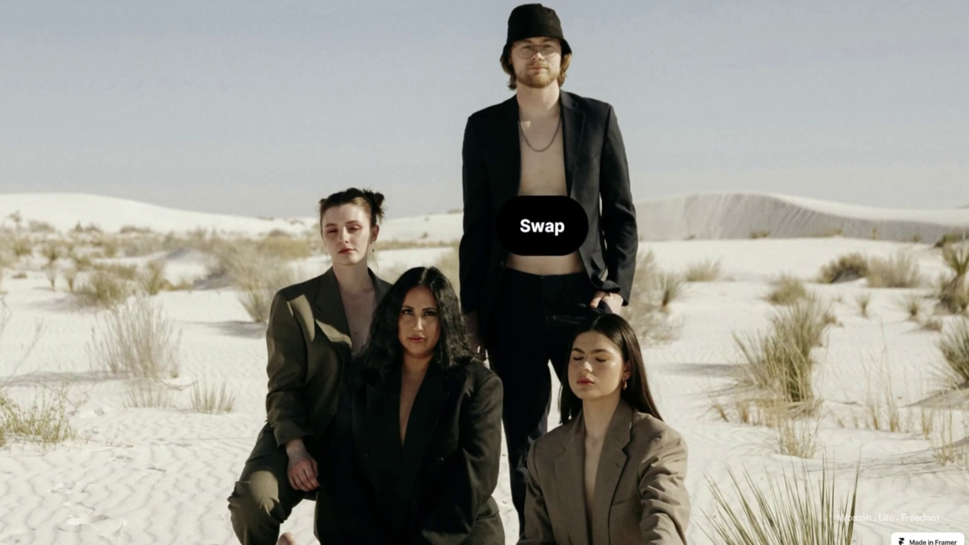